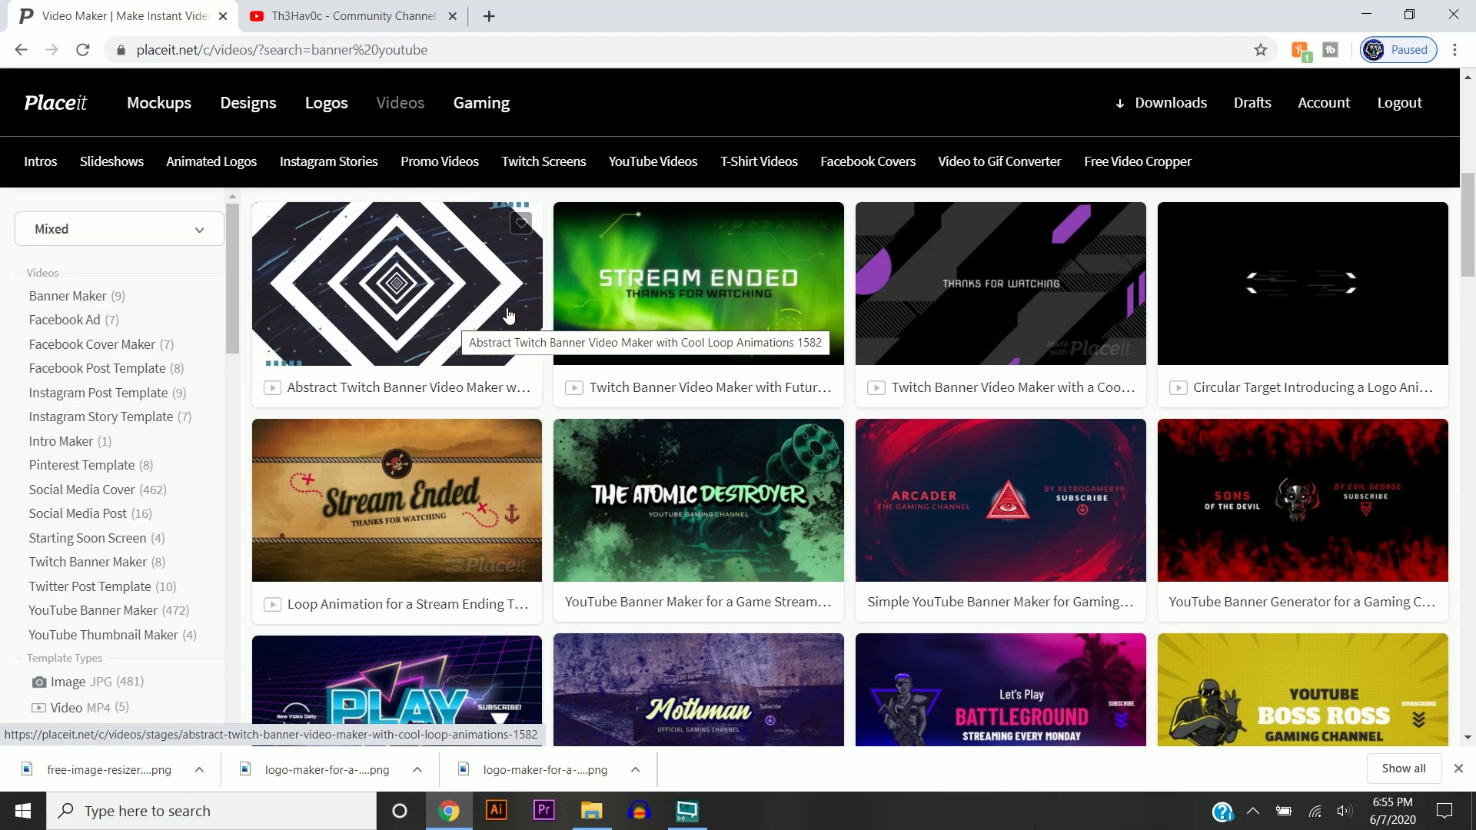
{"action": "scroll", "coordinate": [538, 317], "scroll_direction": "down", "scroll_amount": 1}
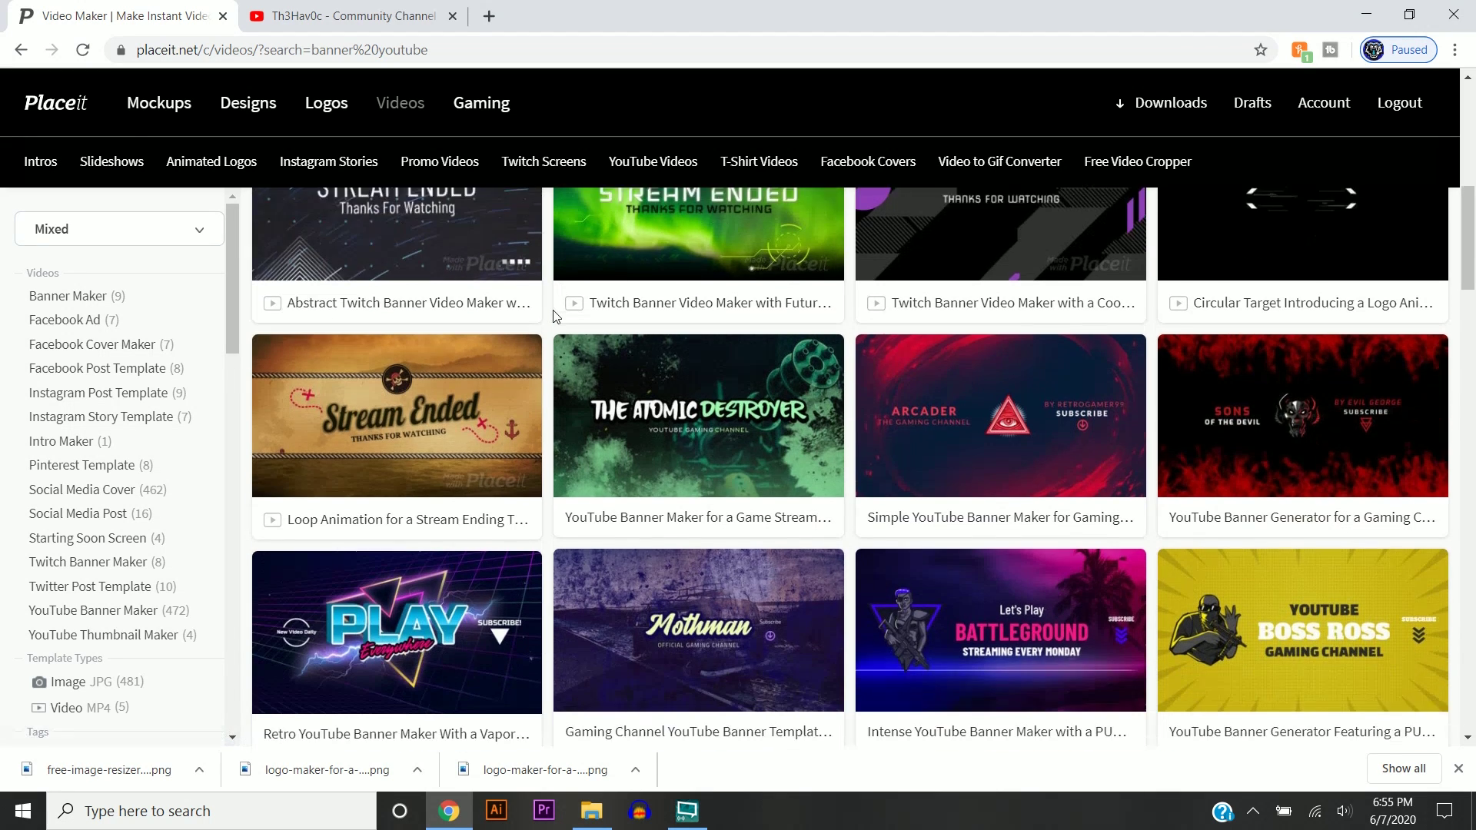
{"action": "scroll", "coordinate": [576, 382], "scroll_direction": "down", "scroll_amount": 2}
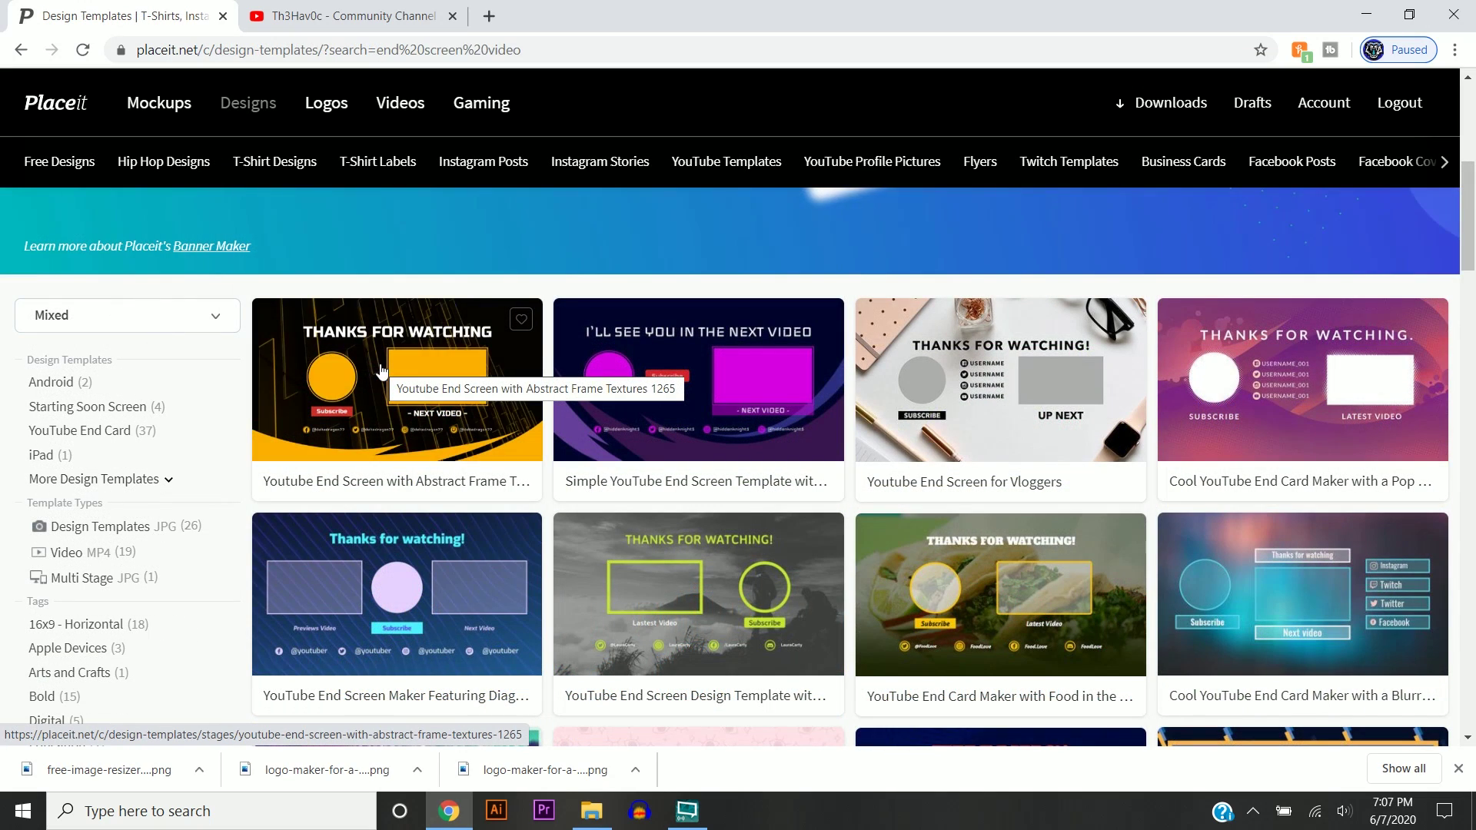
{"action": "scroll", "coordinate": [372, 389], "scroll_direction": "down", "scroll_amount": 1}
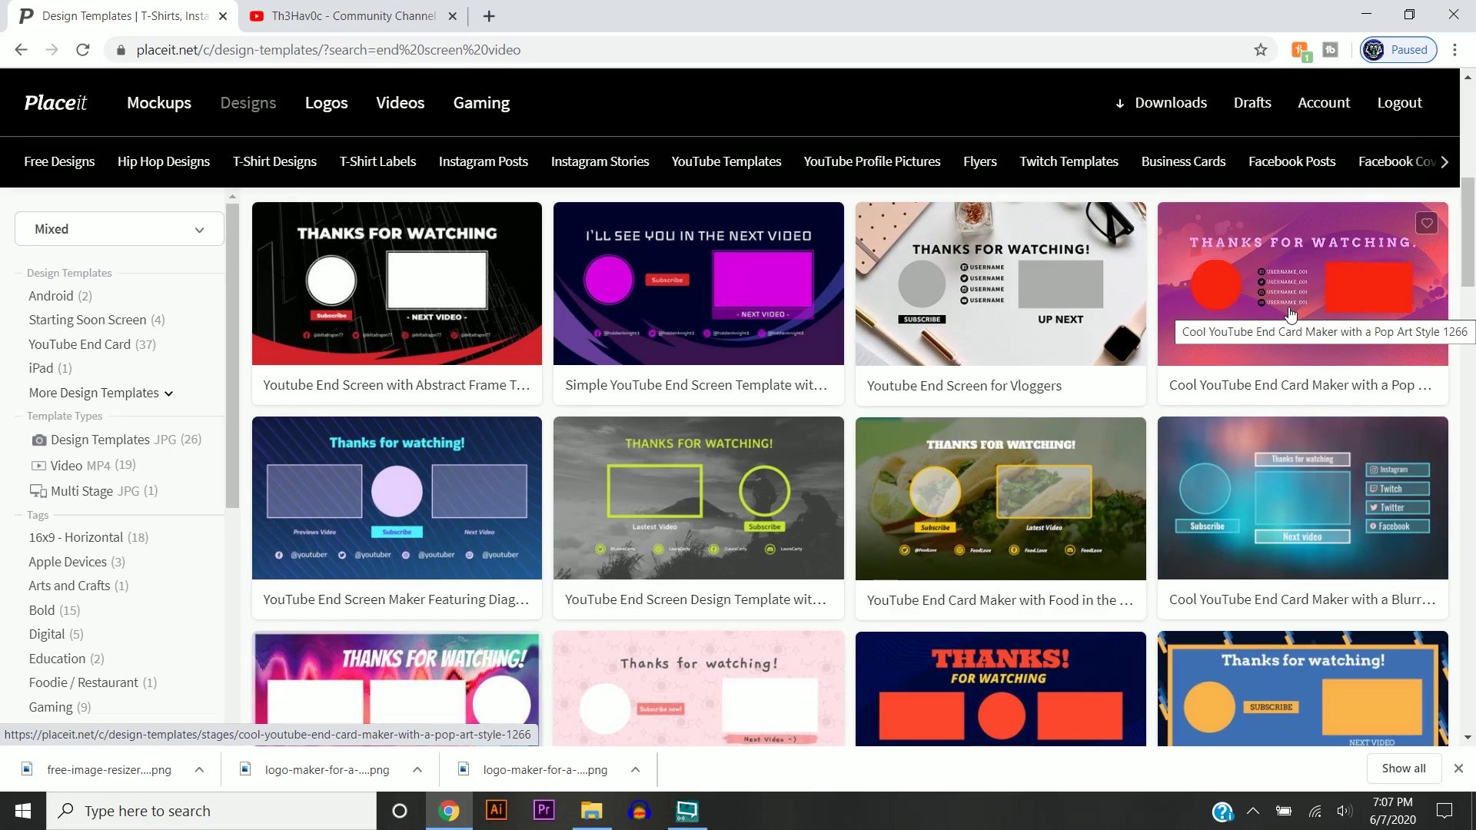
{"action": "scroll", "coordinate": [1289, 313], "scroll_direction": "down", "scroll_amount": 2}
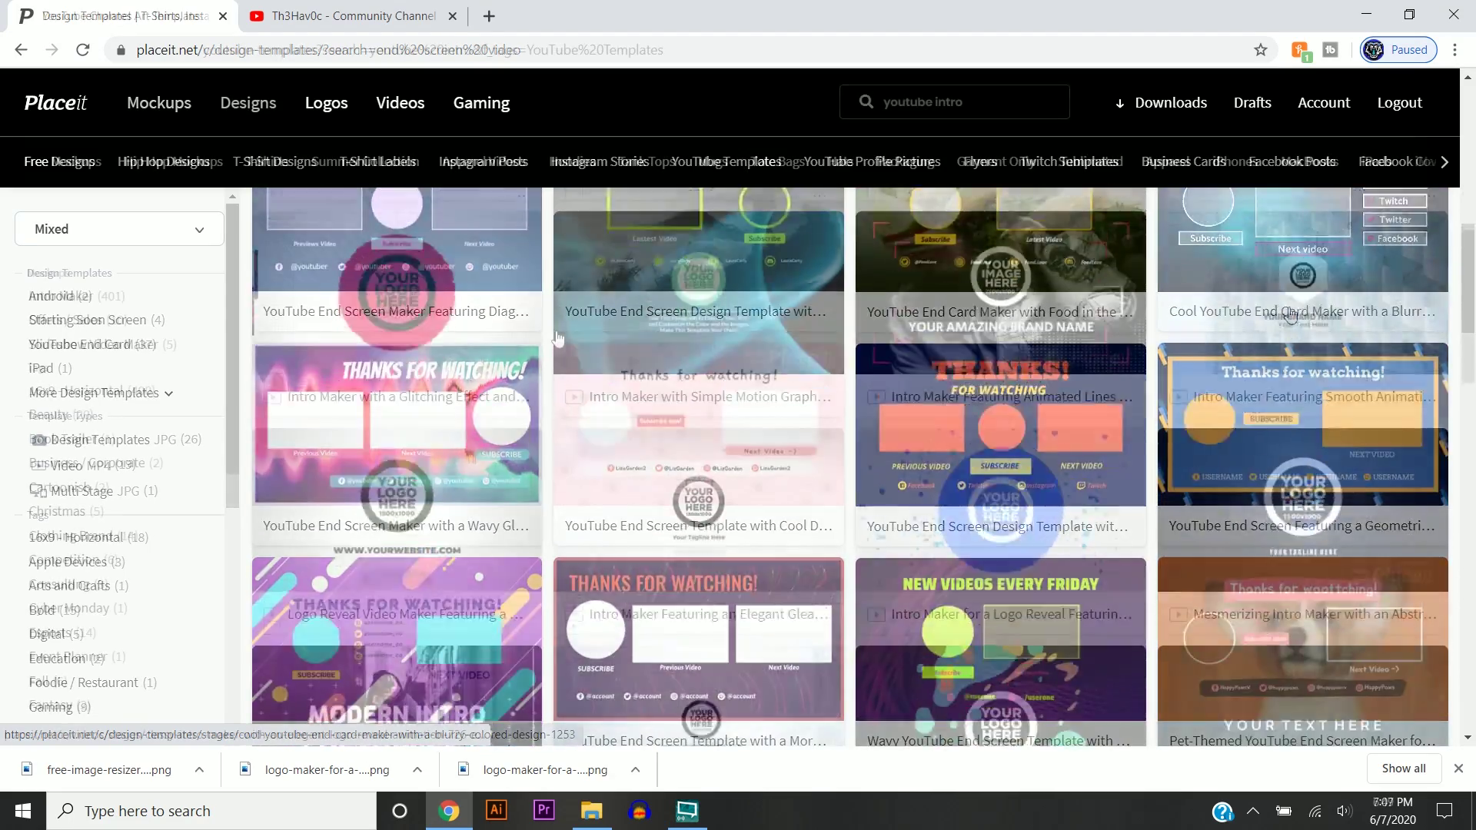
{"action": "scroll", "coordinate": [550, 334], "scroll_direction": "down", "scroll_amount": 1}
{"action": "scroll", "coordinate": [548, 331], "scroll_direction": "down", "scroll_amount": 1}
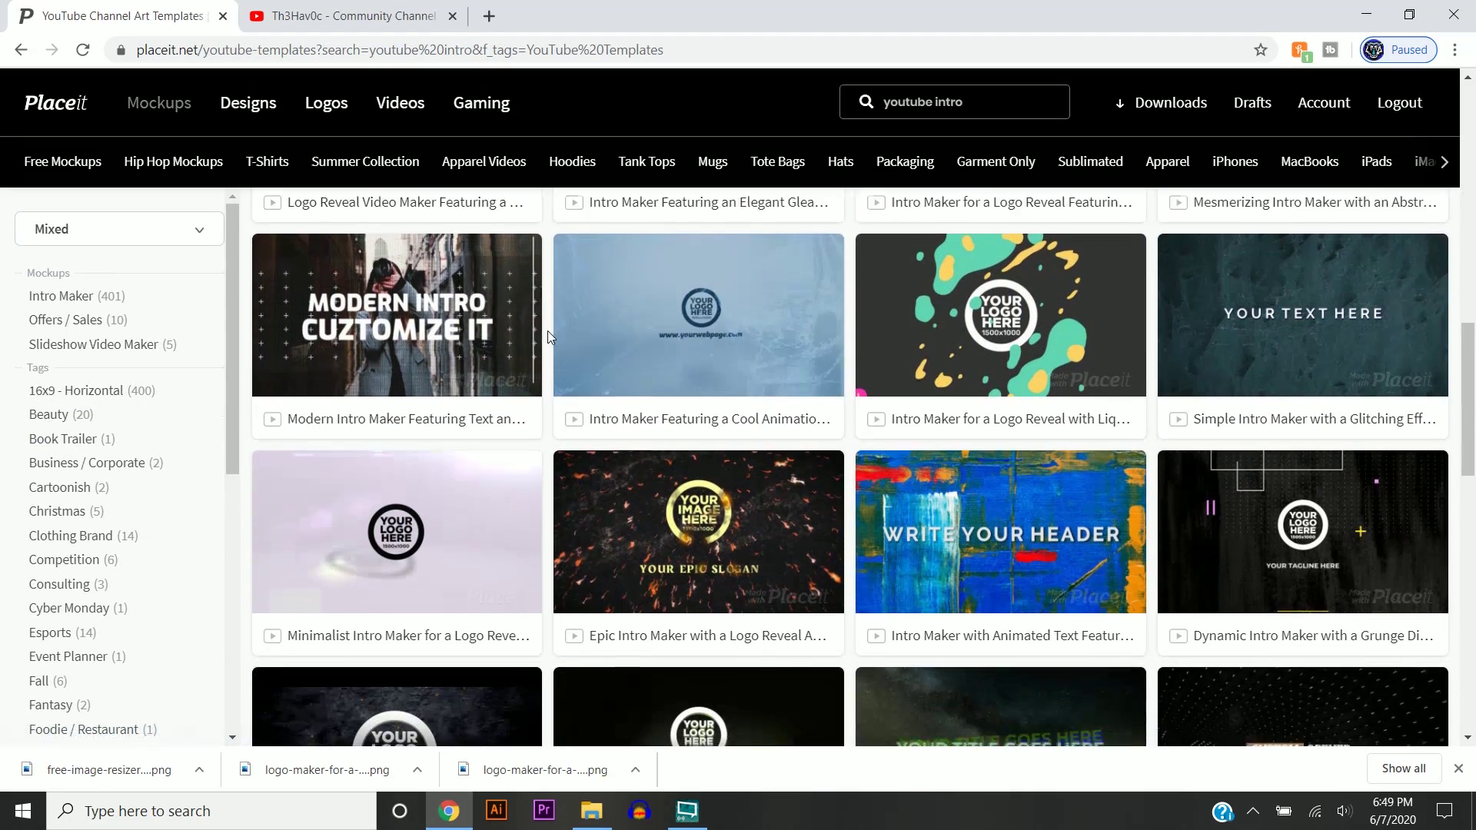
{"action": "scroll", "coordinate": [547, 333], "scroll_direction": "down", "scroll_amount": 1}
{"action": "scroll", "coordinate": [547, 335], "scroll_direction": "down", "scroll_amount": 1}
{"action": "scroll", "coordinate": [546, 338], "scroll_direction": "down", "scroll_amount": 1}
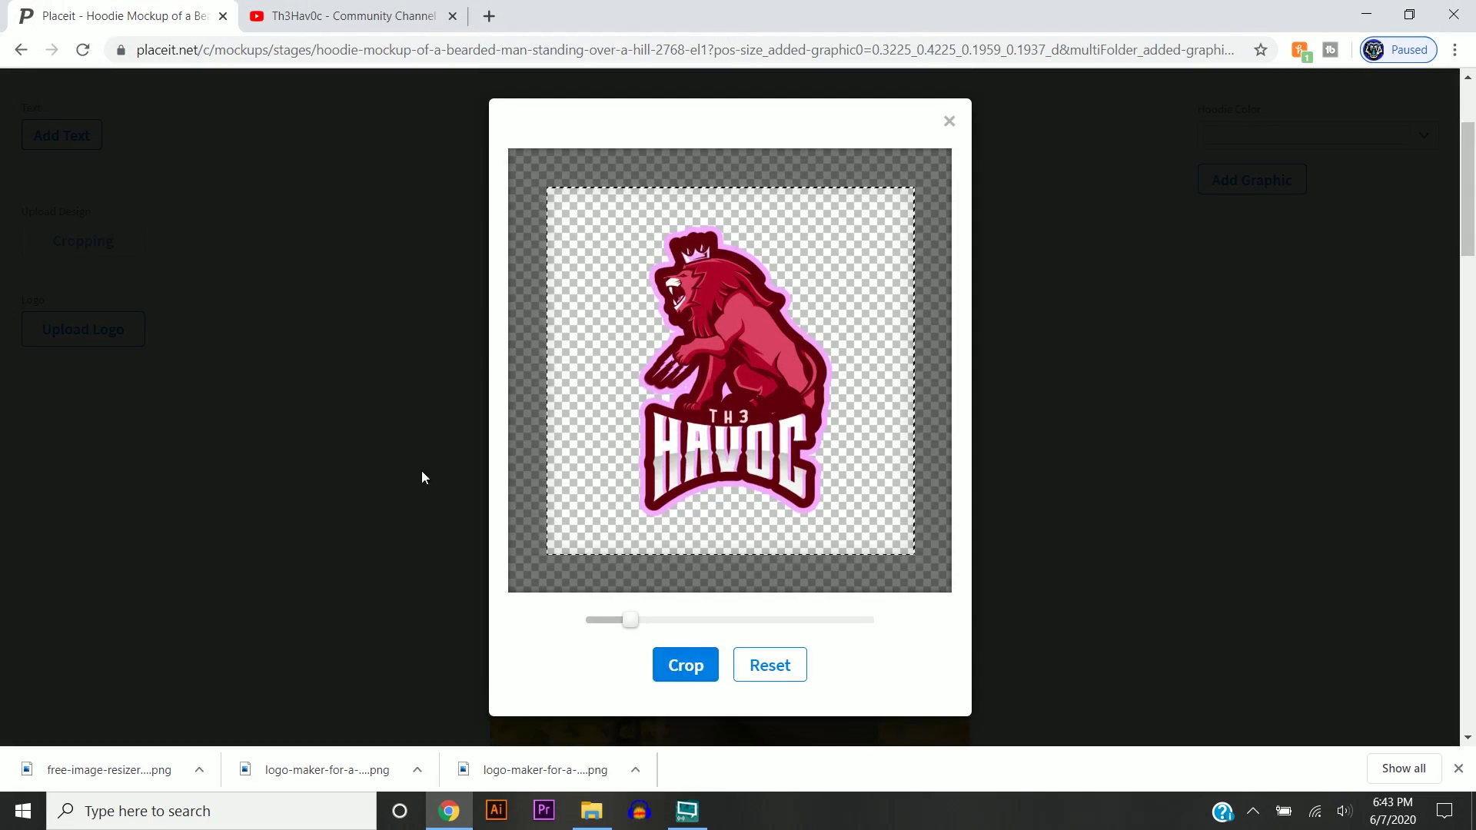
Place the cropped logo on the hoodie and settle on black after red and purple trials
{"action": "left_click", "coordinate": [420, 474]}
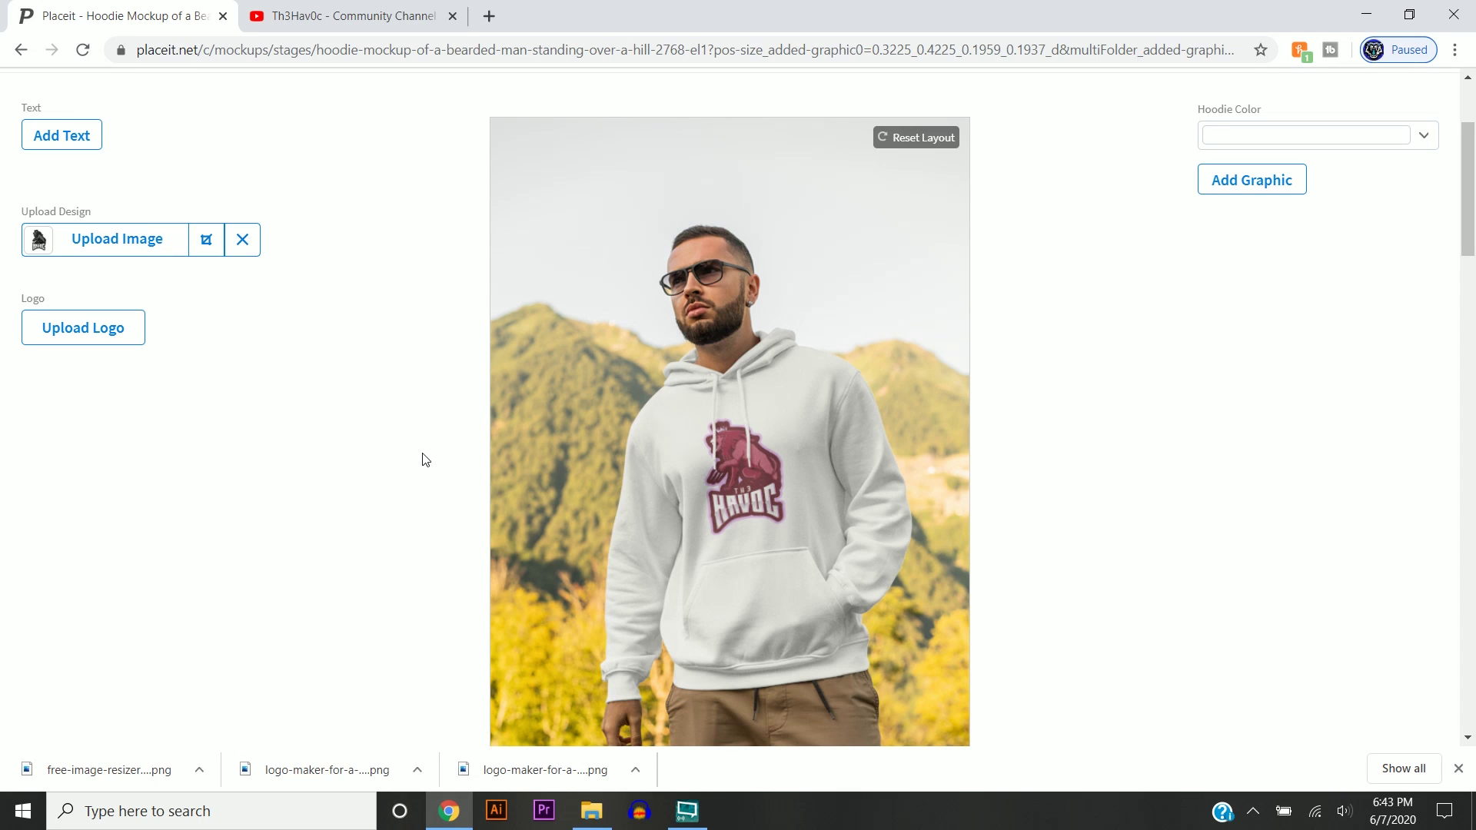
{"action": "left_click", "coordinate": [1314, 135]}
{"action": "left_click", "coordinate": [1149, 158]}
{"action": "left_click", "coordinate": [1150, 262]}
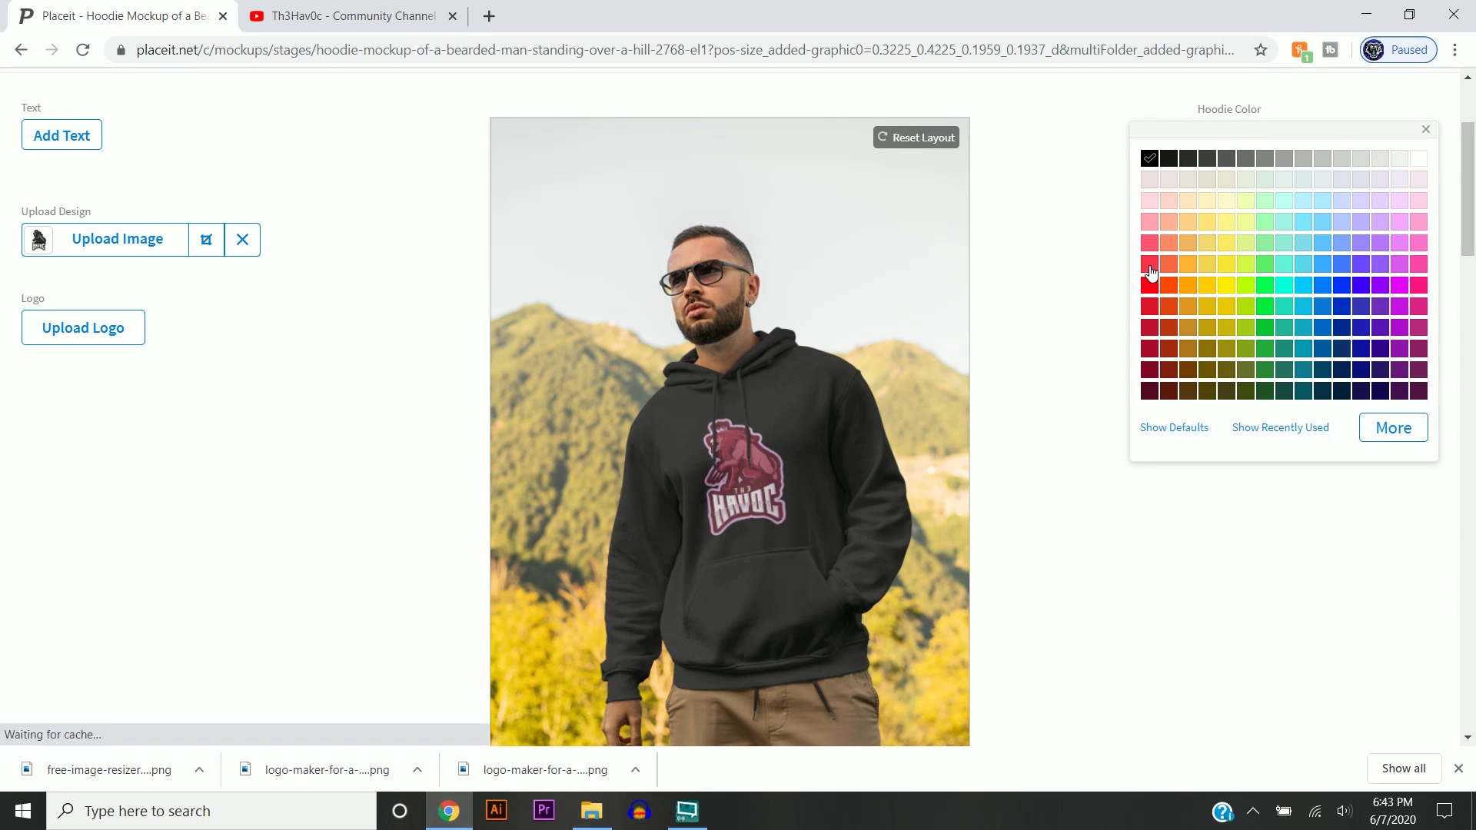
{"action": "left_click", "coordinate": [1398, 264]}
{"action": "left_click", "coordinate": [1399, 369]}
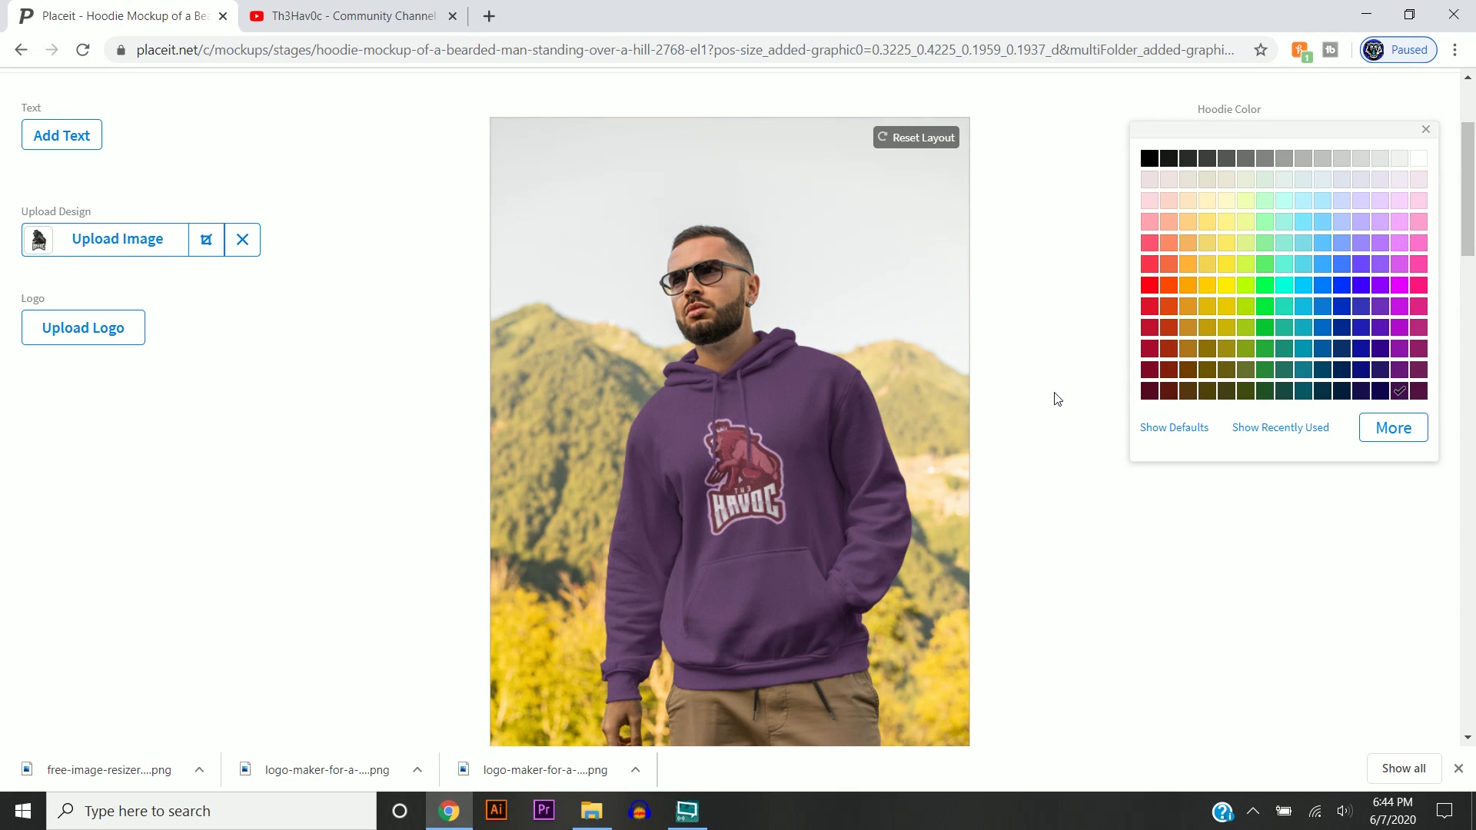
{"action": "left_click", "coordinate": [1149, 158]}
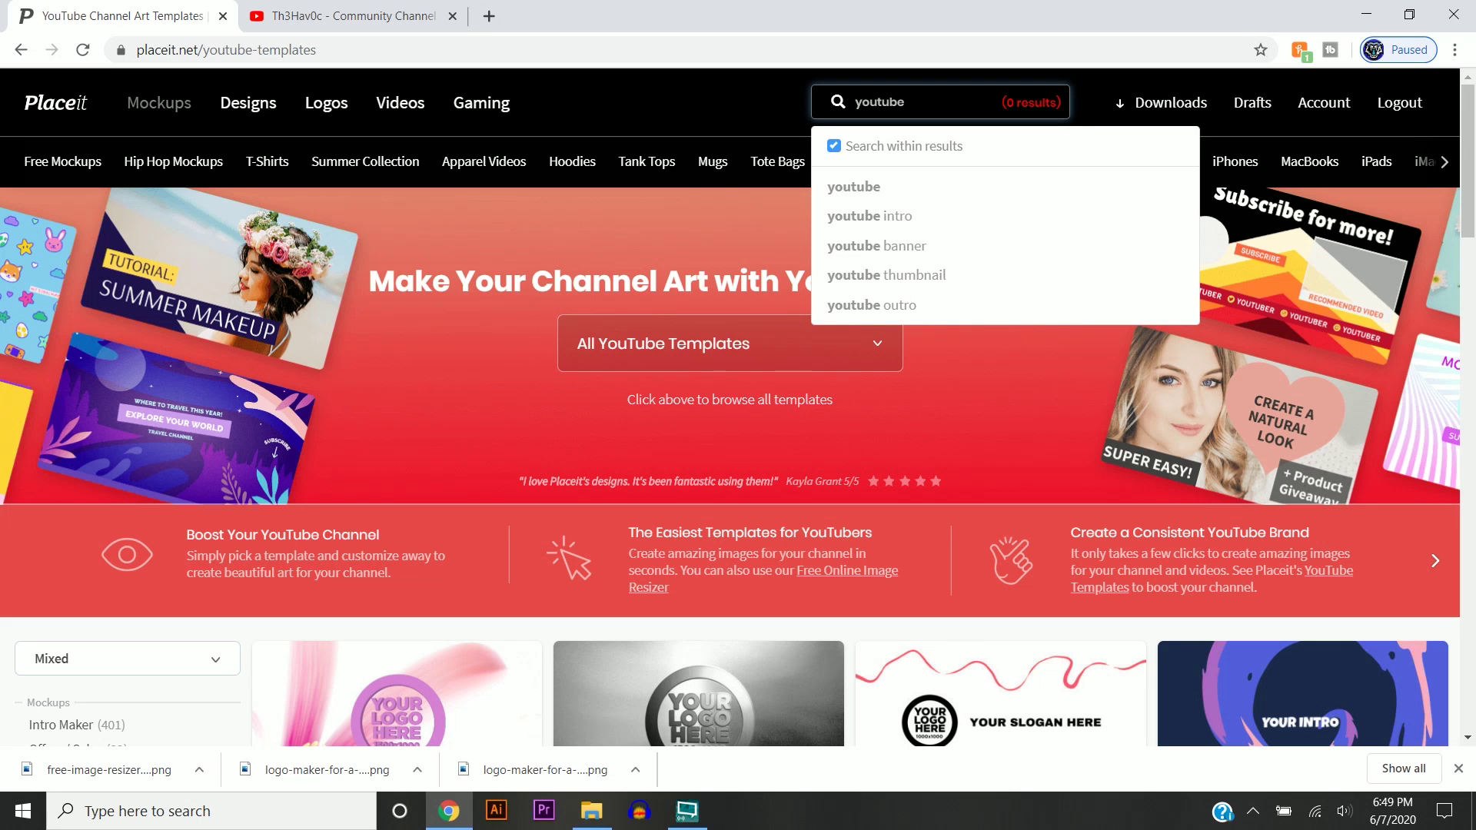
Search Placeit templates for 'youtube intro'
{"action": "left_click", "coordinate": [925, 227]}
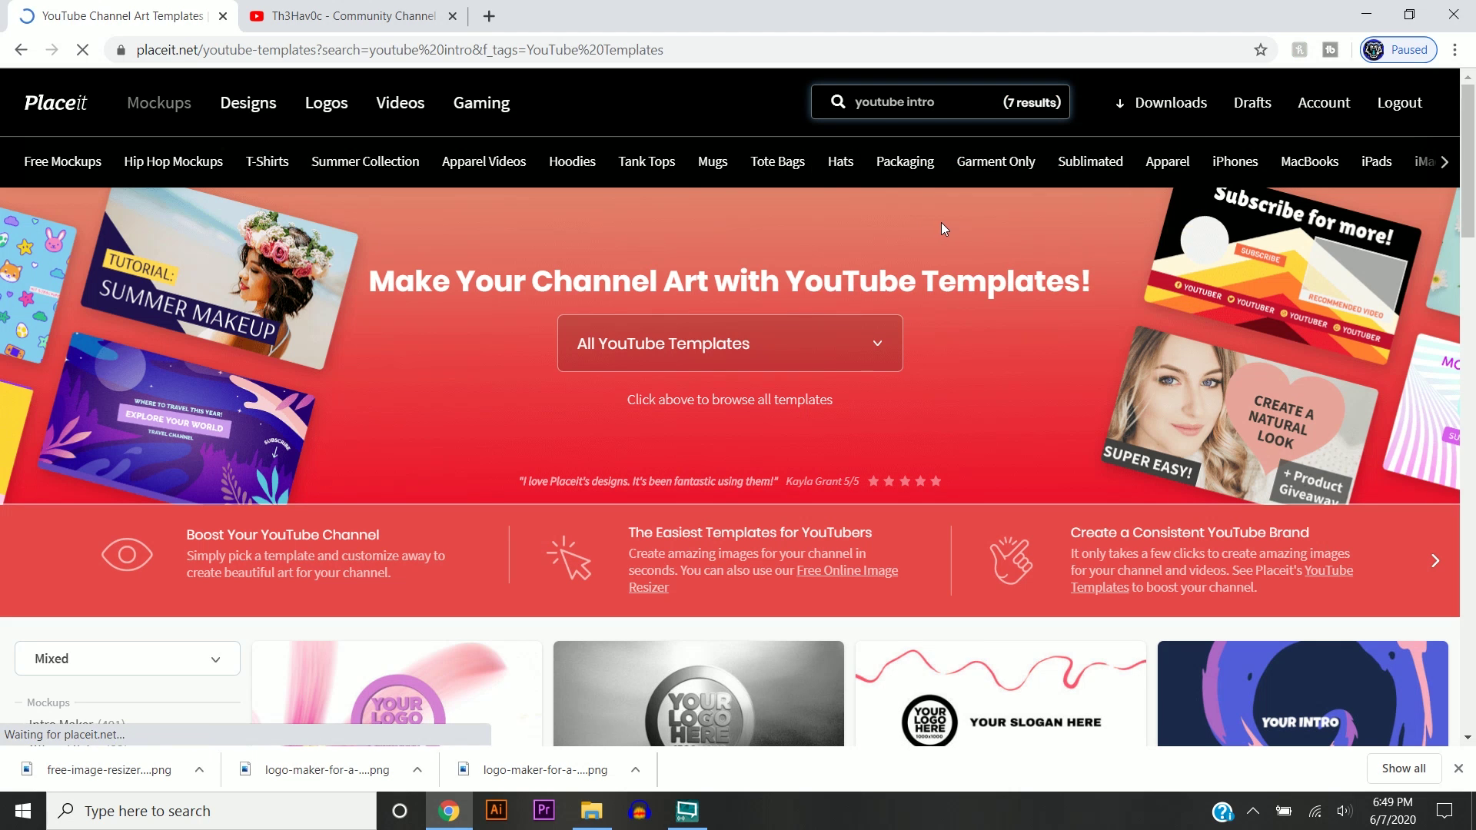
{"action": "scroll", "coordinate": [941, 227], "scroll_direction": "down", "scroll_amount": 1}
{"action": "scroll", "coordinate": [807, 266], "scroll_direction": "down", "scroll_amount": 2}
{"action": "scroll", "coordinate": [692, 300], "scroll_direction": "down", "scroll_amount": 3}
{"action": "scroll", "coordinate": [557, 338], "scroll_direction": "down", "scroll_amount": 2}
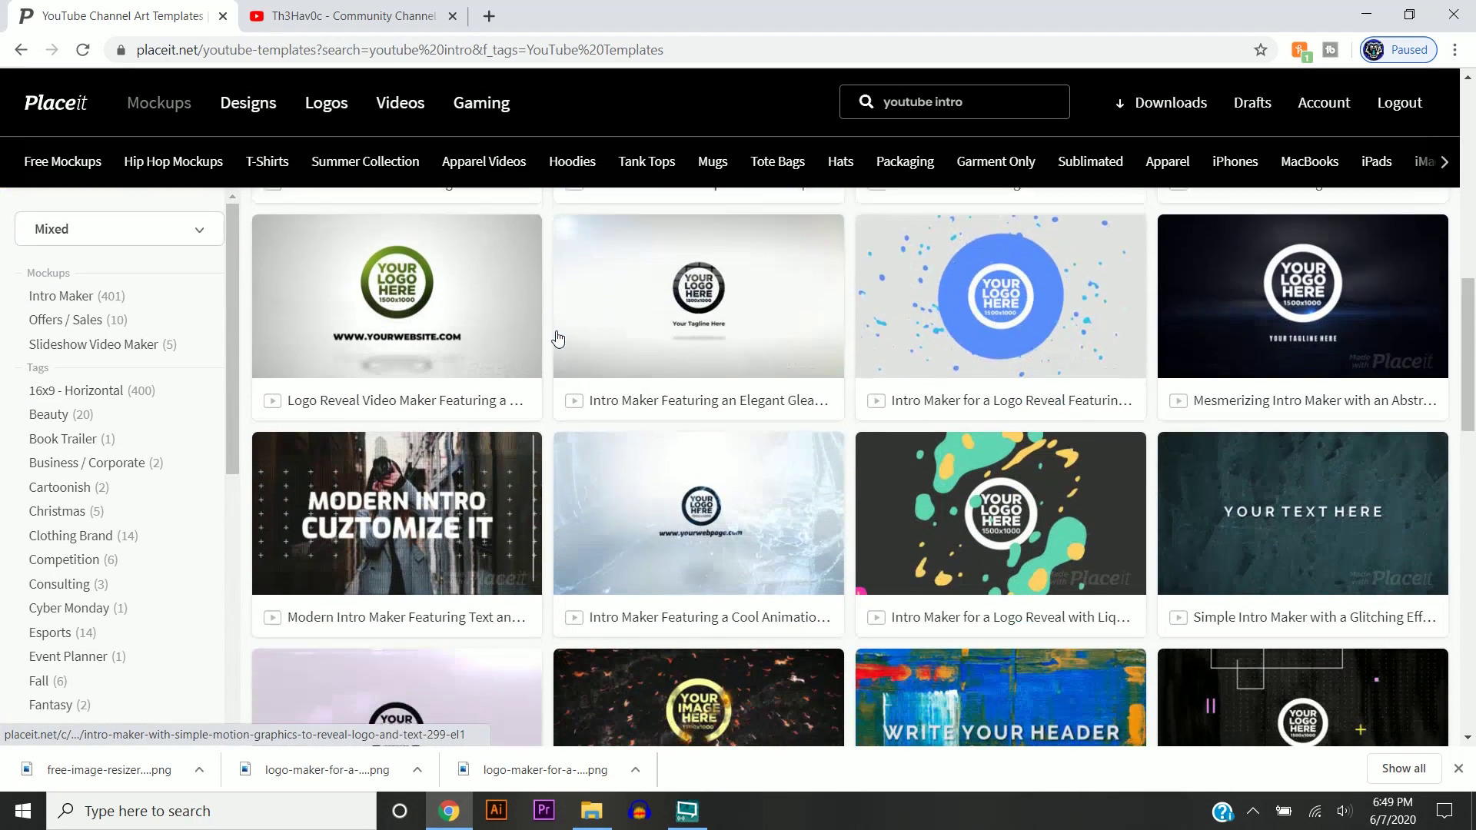
{"action": "scroll", "coordinate": [550, 335], "scroll_direction": "down", "scroll_amount": 1}
{"action": "scroll", "coordinate": [550, 335], "scroll_direction": "down", "scroll_amount": 2}
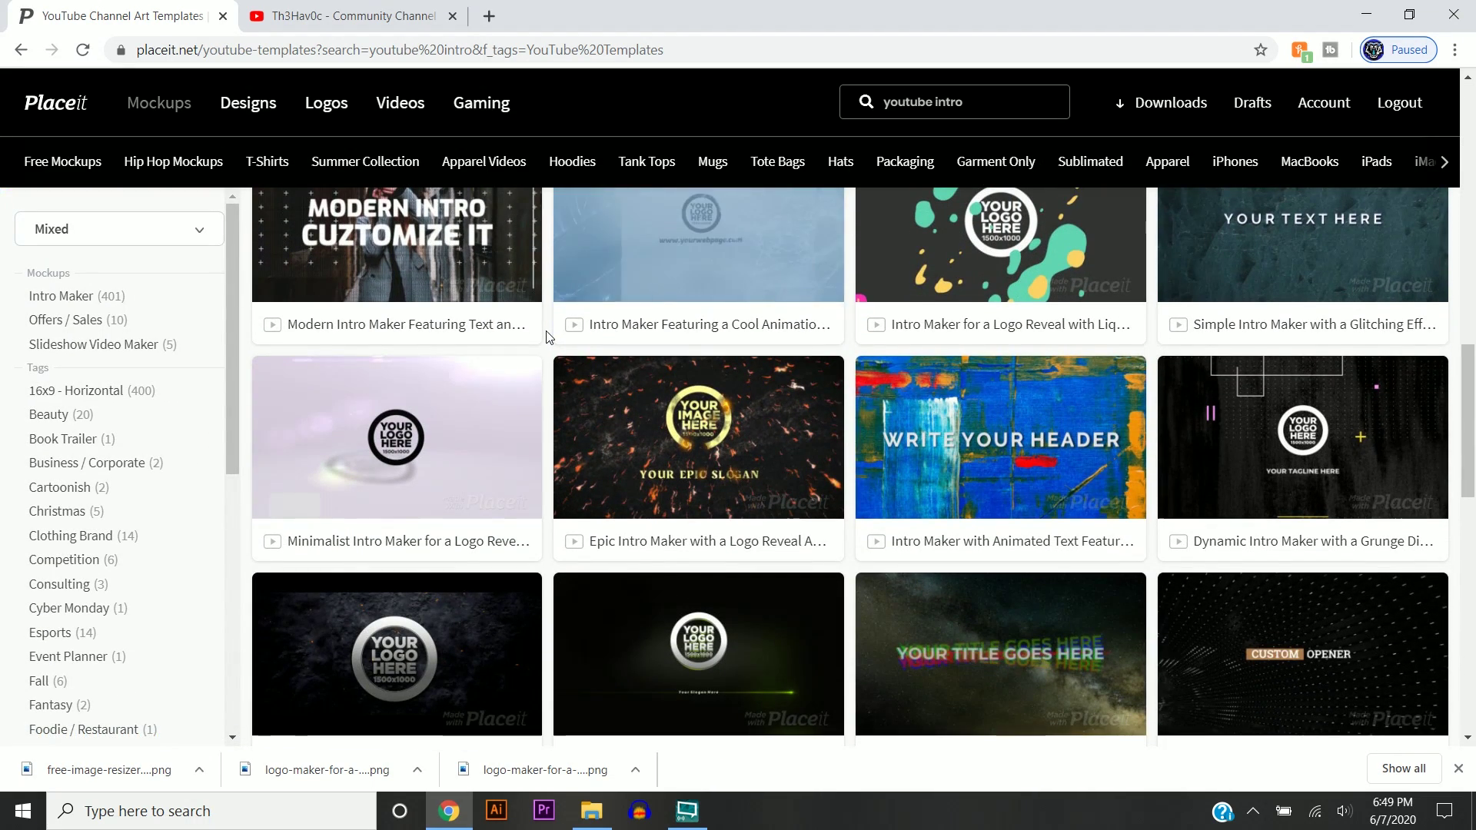
{"action": "scroll", "coordinate": [546, 336], "scroll_direction": "down", "scroll_amount": 2}
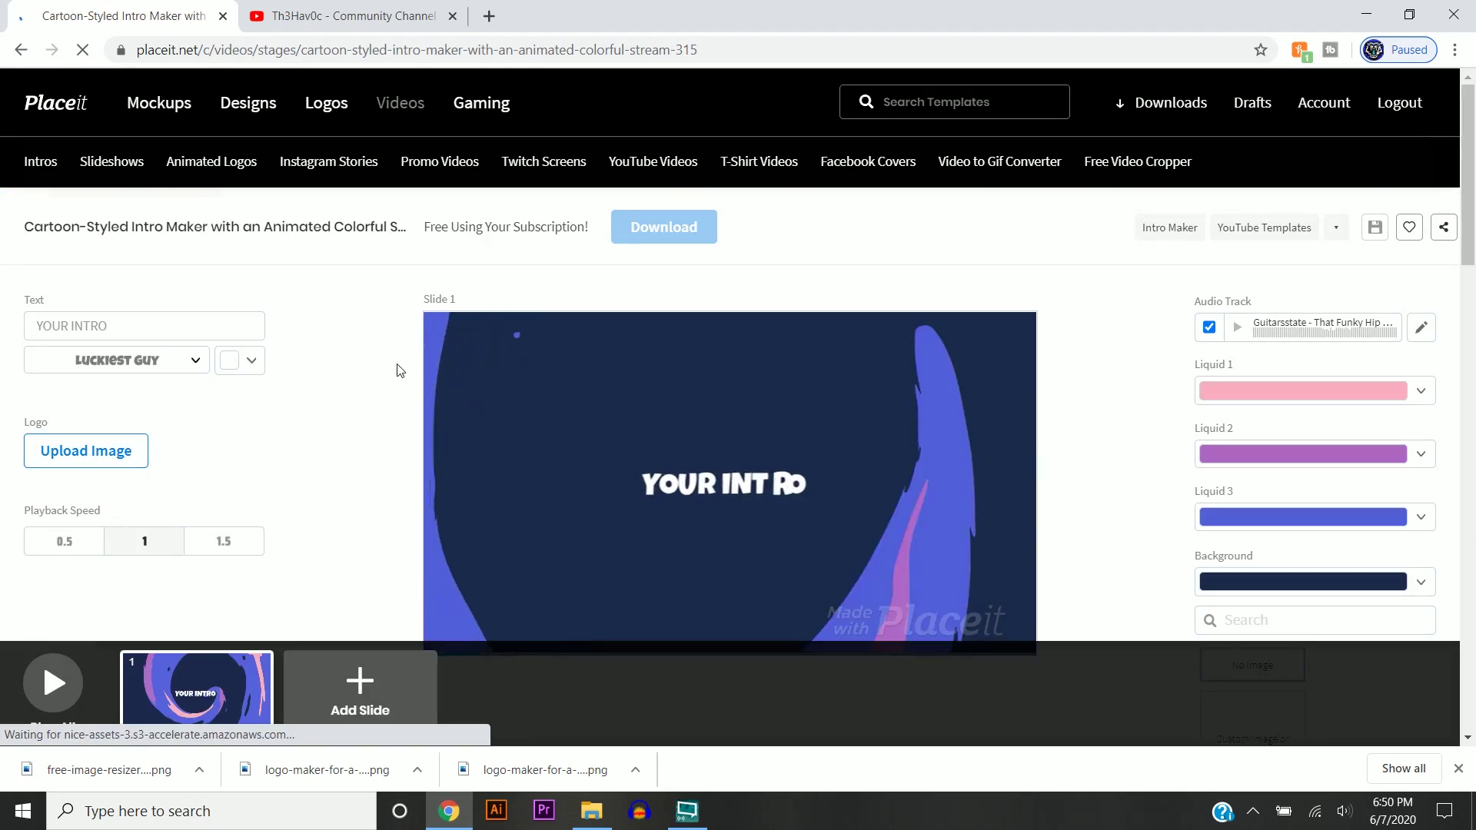
{"action": "scroll", "coordinate": [380, 363], "scroll_direction": "down", "scroll_amount": 1}
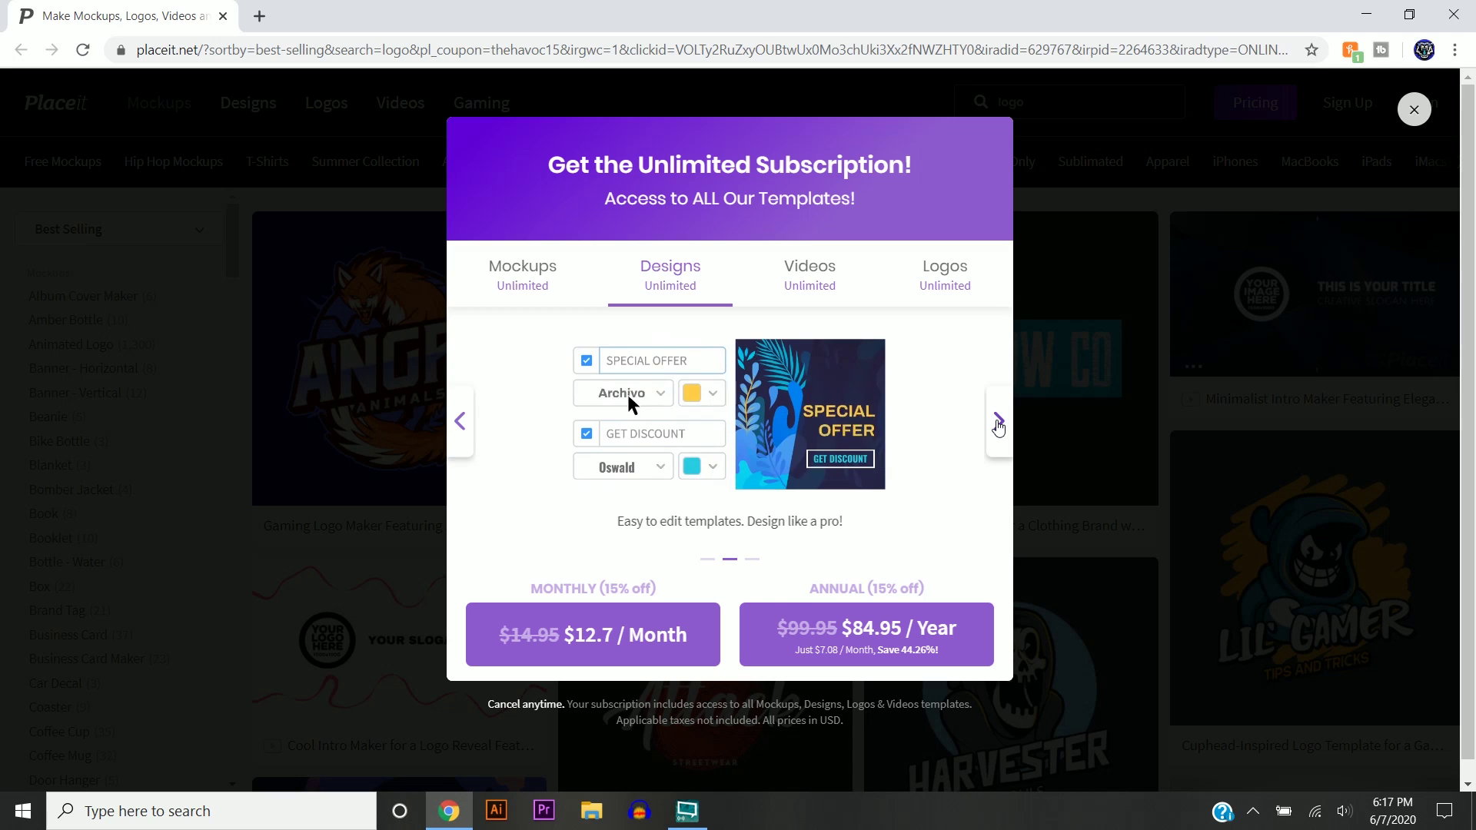
Advance the subscription offer carousel, then close the offer
{"action": "left_click", "coordinate": [998, 422]}
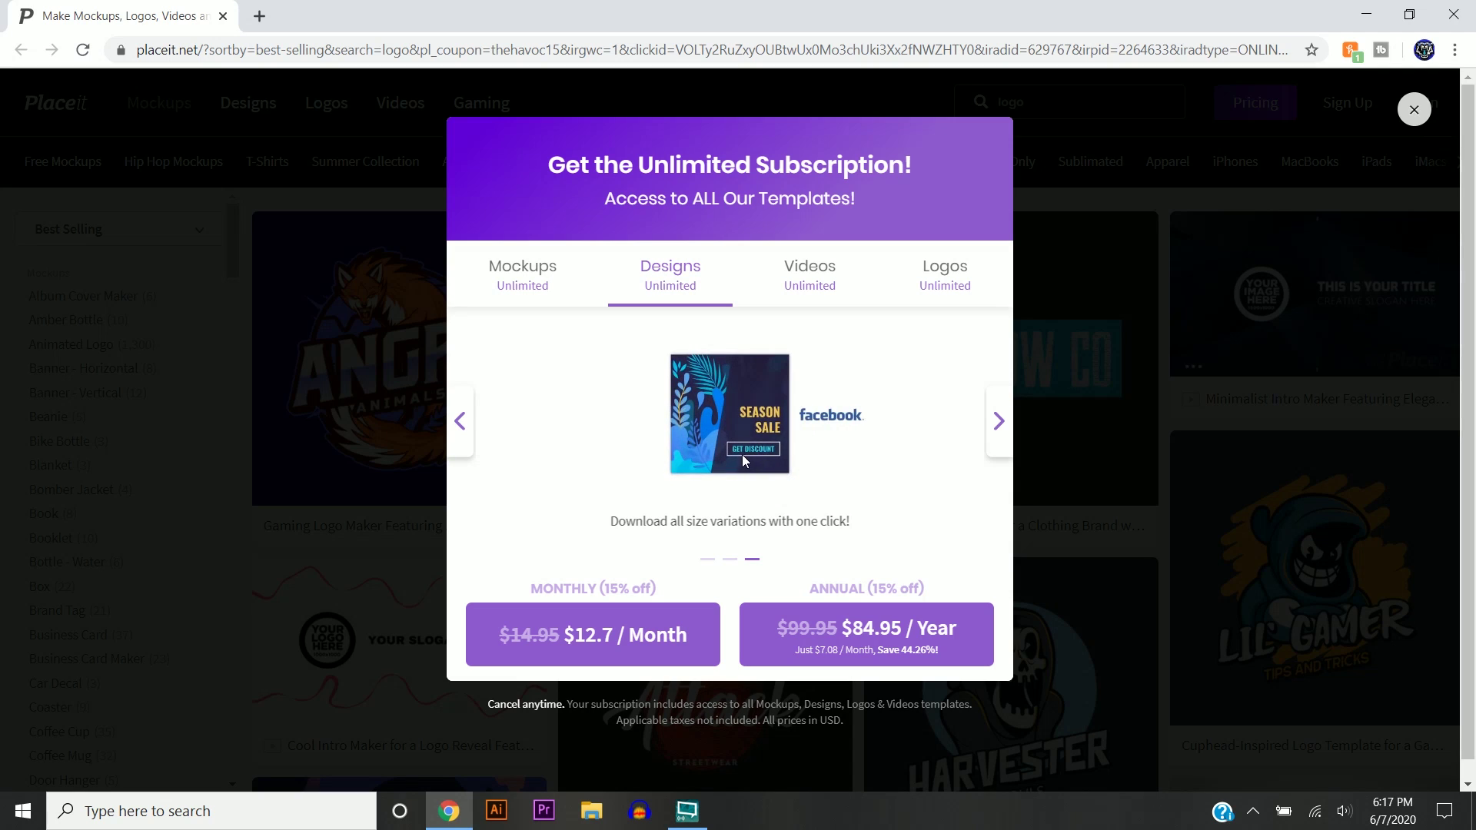
{"action": "left_click", "coordinate": [1413, 112]}
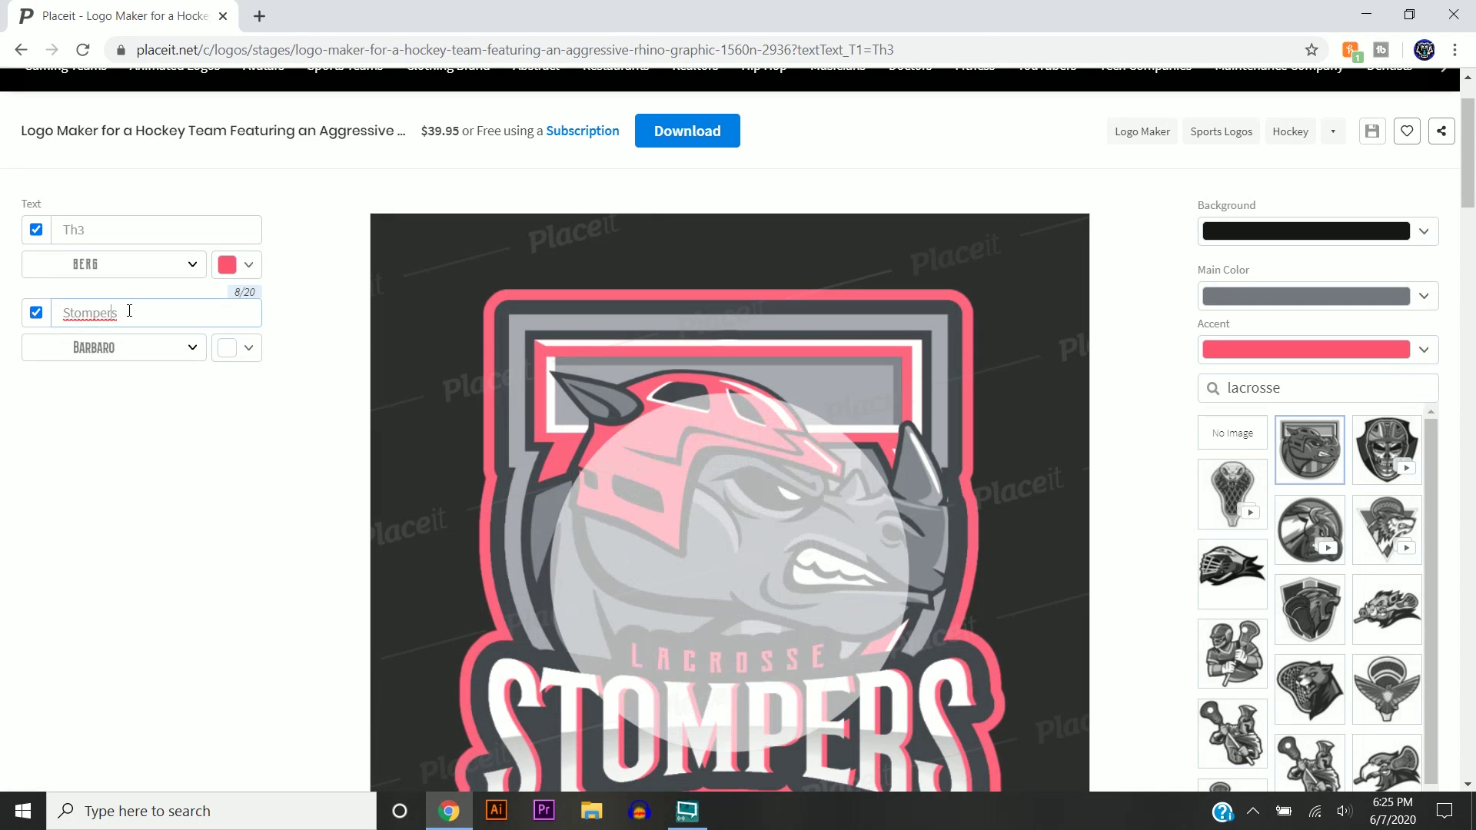
Change the text to Th3 Hav0c with Berg Western and Cookit fonts, then select the graphic search words
{"action": "double_click", "coordinate": [92, 312]}
{"action": "type", "text": "Hav"}
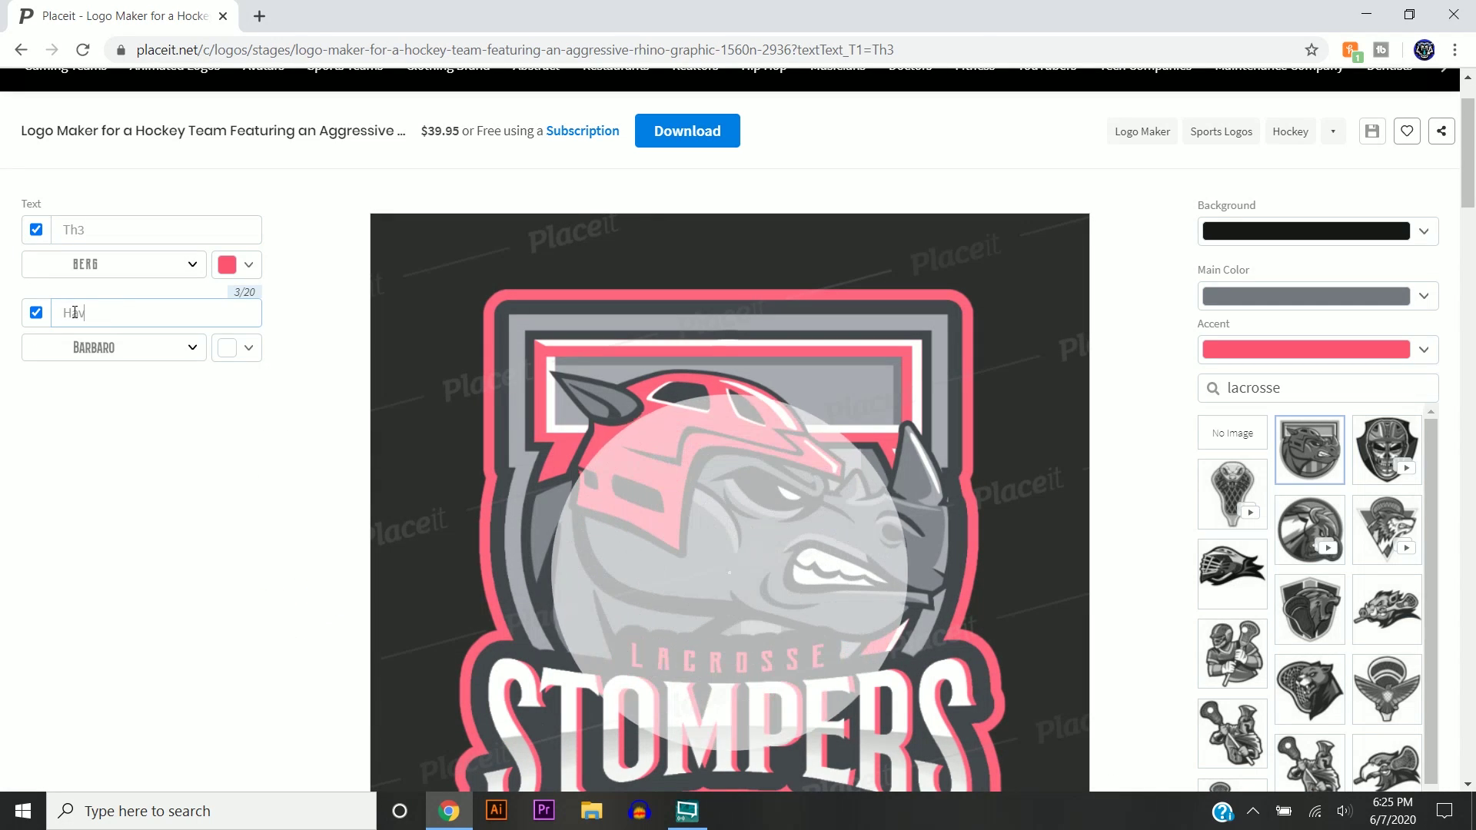
{"action": "type", "text": "oc"}
{"action": "key", "text": "BackSpace"}
{"action": "key", "text": "BackSpace"}
{"action": "type", "text": "0c"}
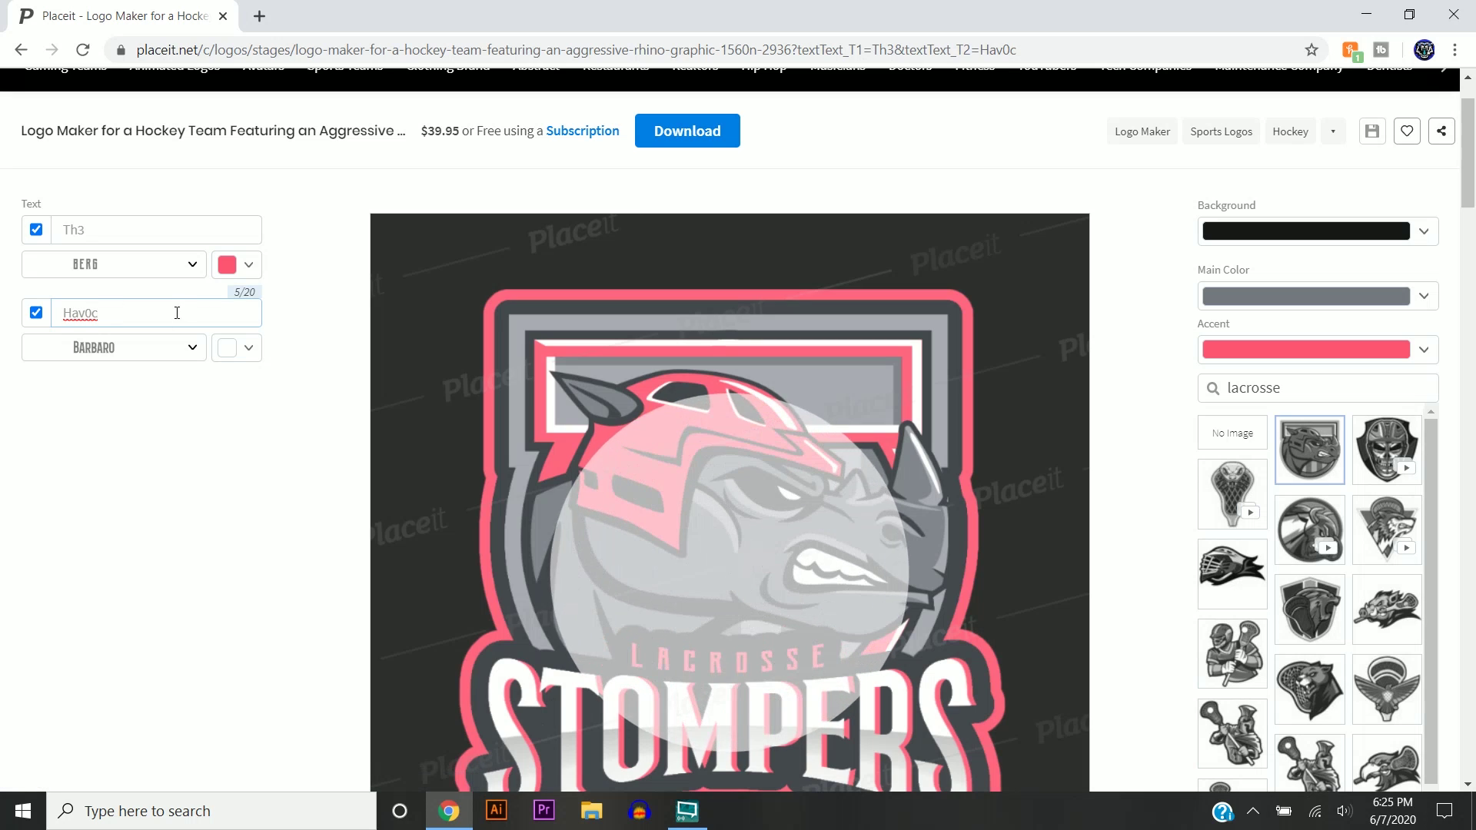
{"action": "scroll", "coordinate": [455, 442], "scroll_direction": "down", "scroll_amount": 1}
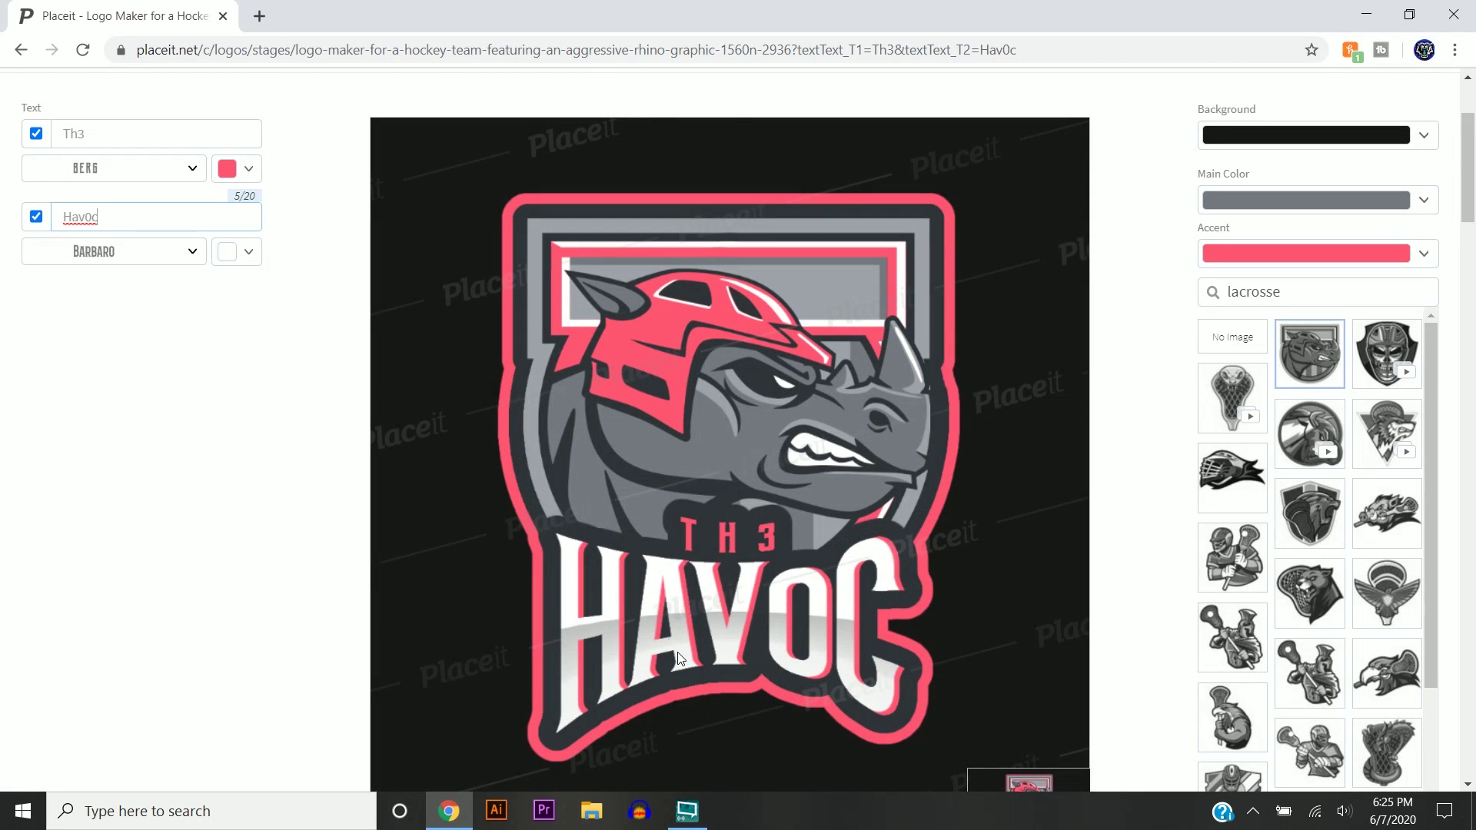
{"action": "left_click", "coordinate": [114, 251]}
{"action": "left_click", "coordinate": [113, 428]}
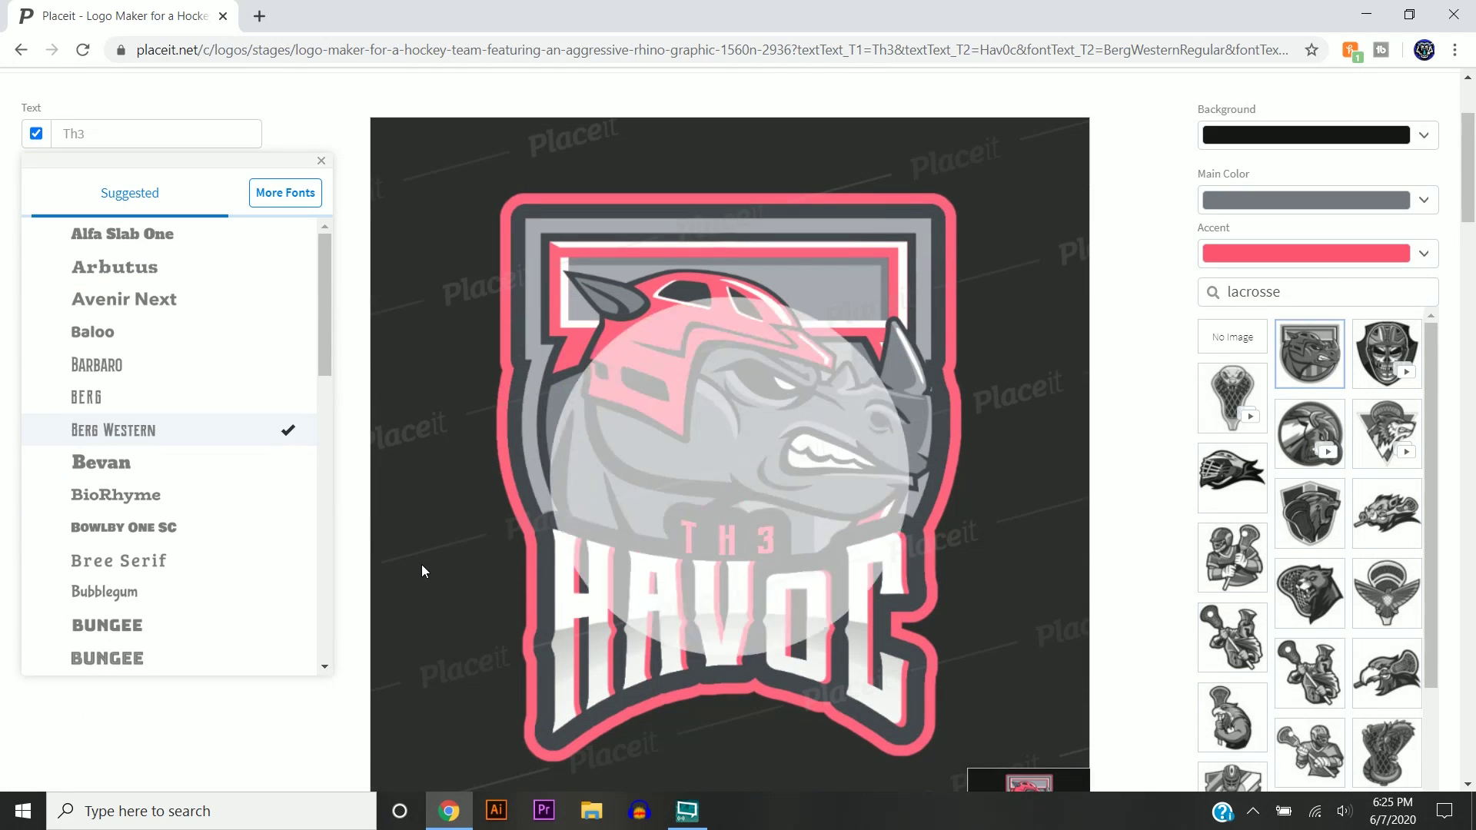
{"action": "scroll", "coordinate": [174, 461], "scroll_direction": "down", "scroll_amount": 2}
{"action": "left_click", "coordinate": [107, 465]}
{"action": "scroll", "coordinate": [158, 530], "scroll_direction": "down", "scroll_amount": 1}
{"action": "left_click", "coordinate": [93, 564]}
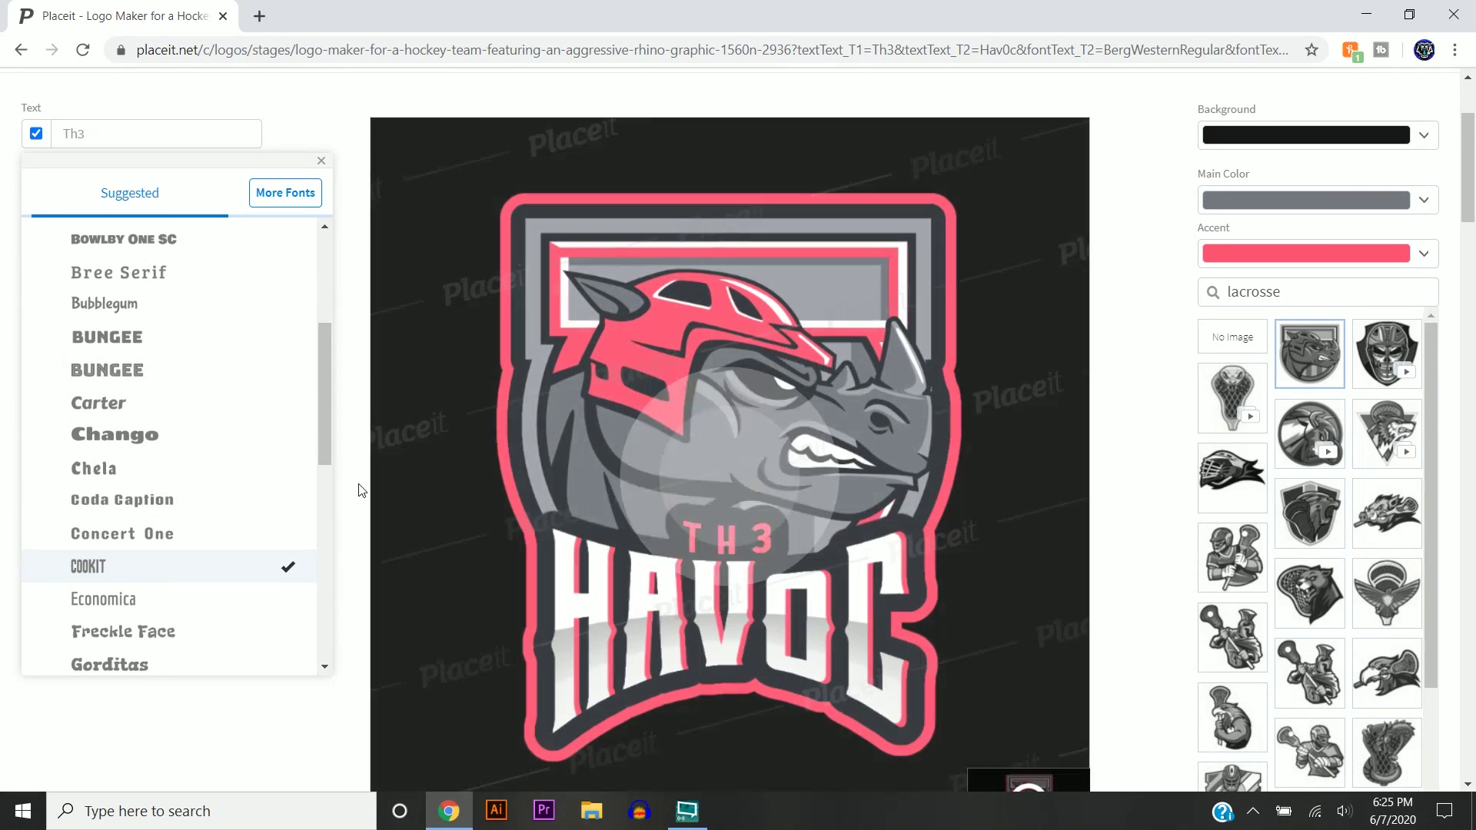
{"action": "double_click", "coordinate": [1252, 292]}
{"action": "type", "text": "tiger"}
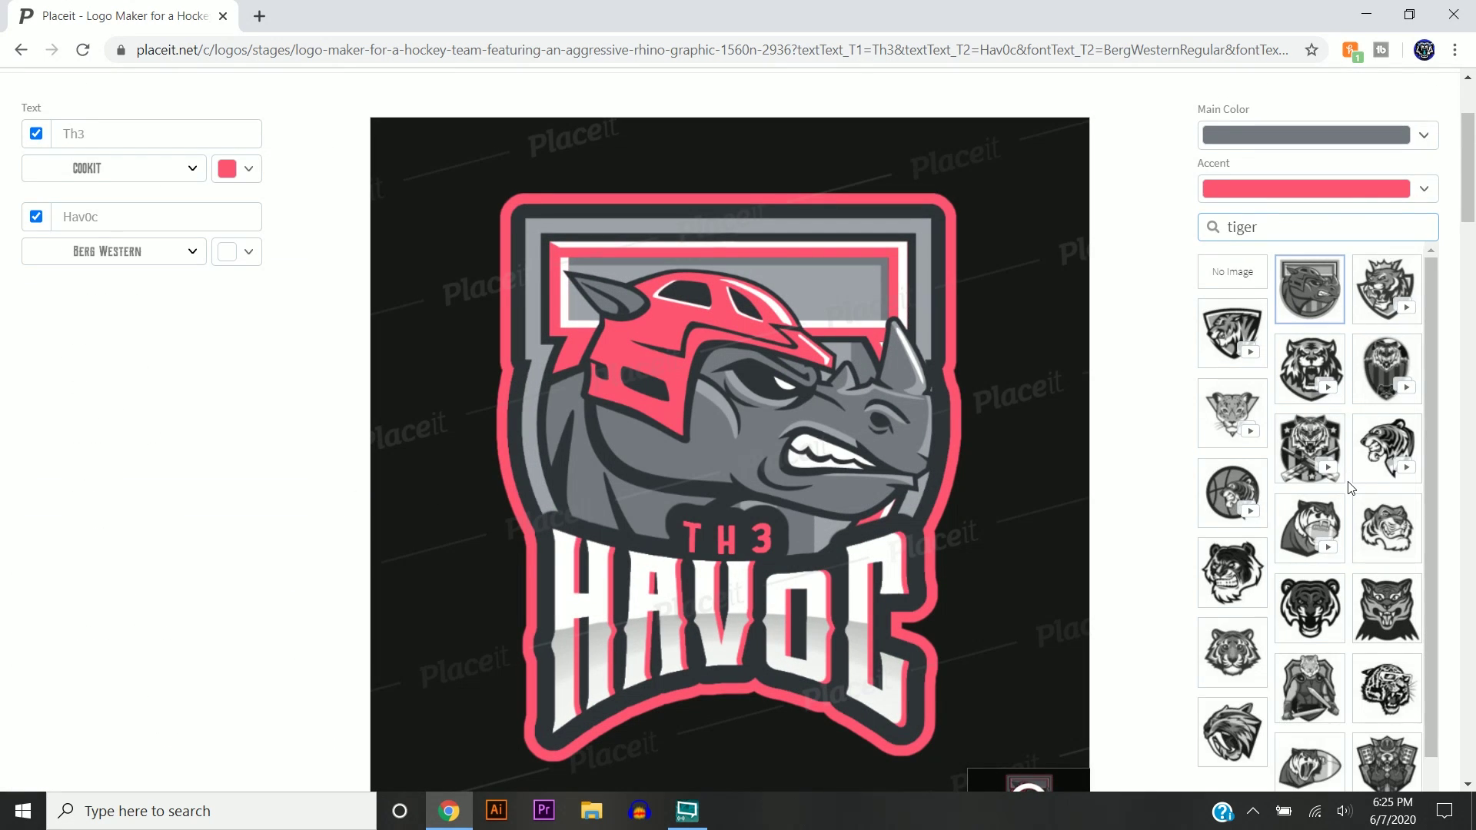
Try tiger graphics as the mascot, ending with the front-facing tiger
{"action": "left_click", "coordinate": [1390, 444]}
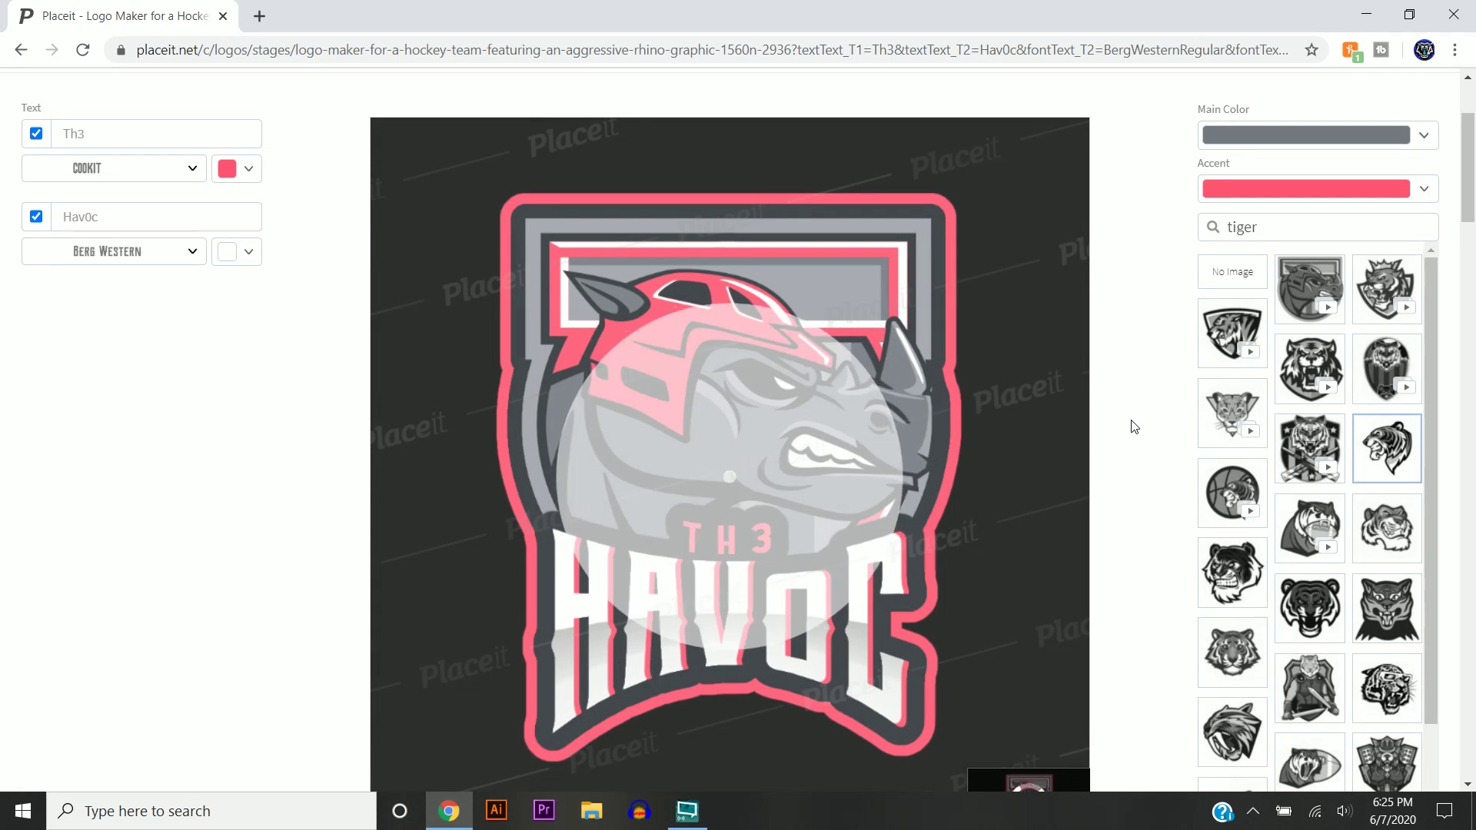
{"action": "scroll", "coordinate": [1314, 531], "scroll_direction": "down", "scroll_amount": 2}
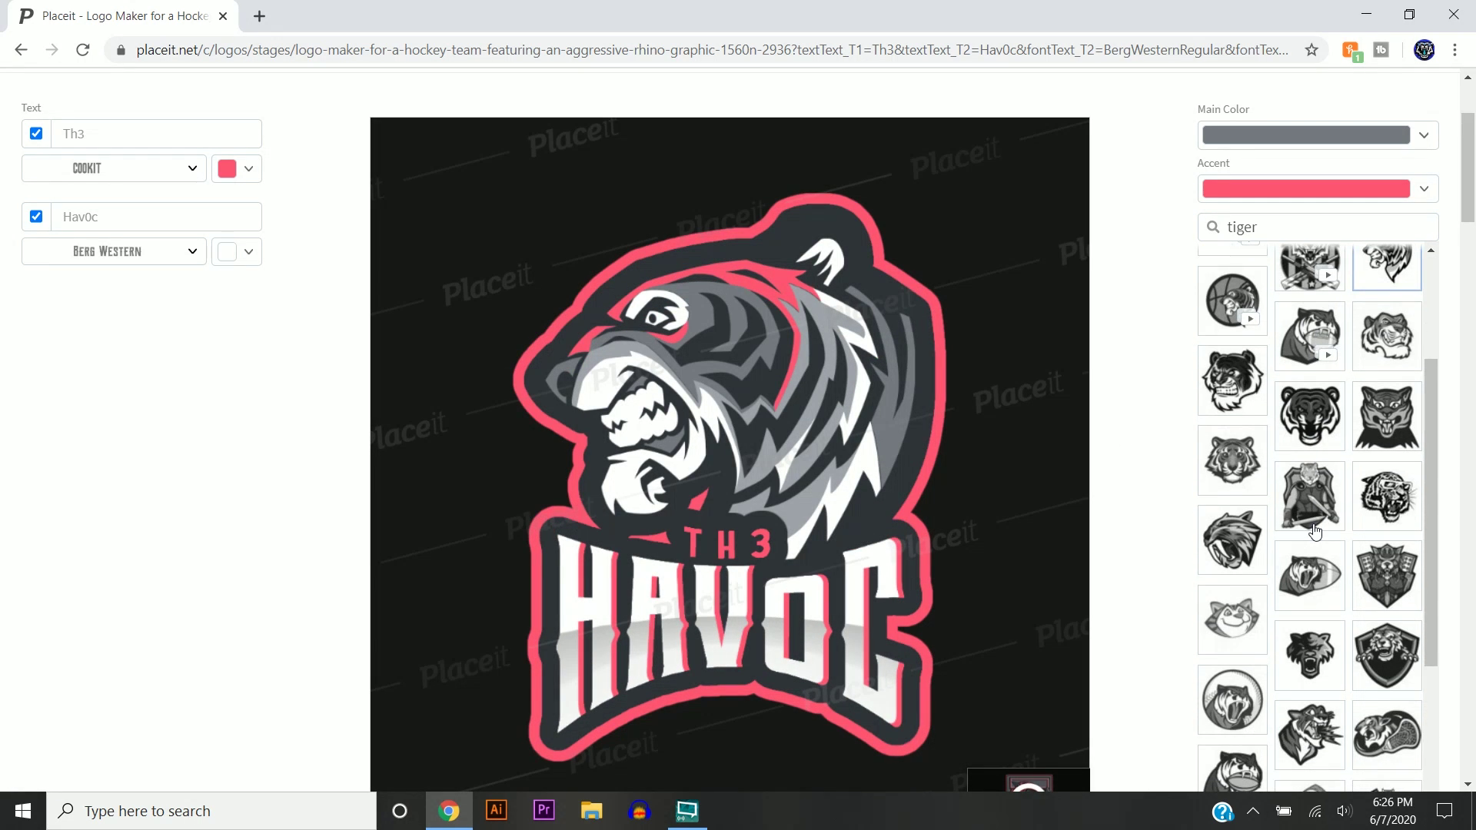
{"action": "scroll", "coordinate": [1314, 530], "scroll_direction": "down", "scroll_amount": 2}
{"action": "scroll", "coordinate": [1315, 532], "scroll_direction": "down", "scroll_amount": 1}
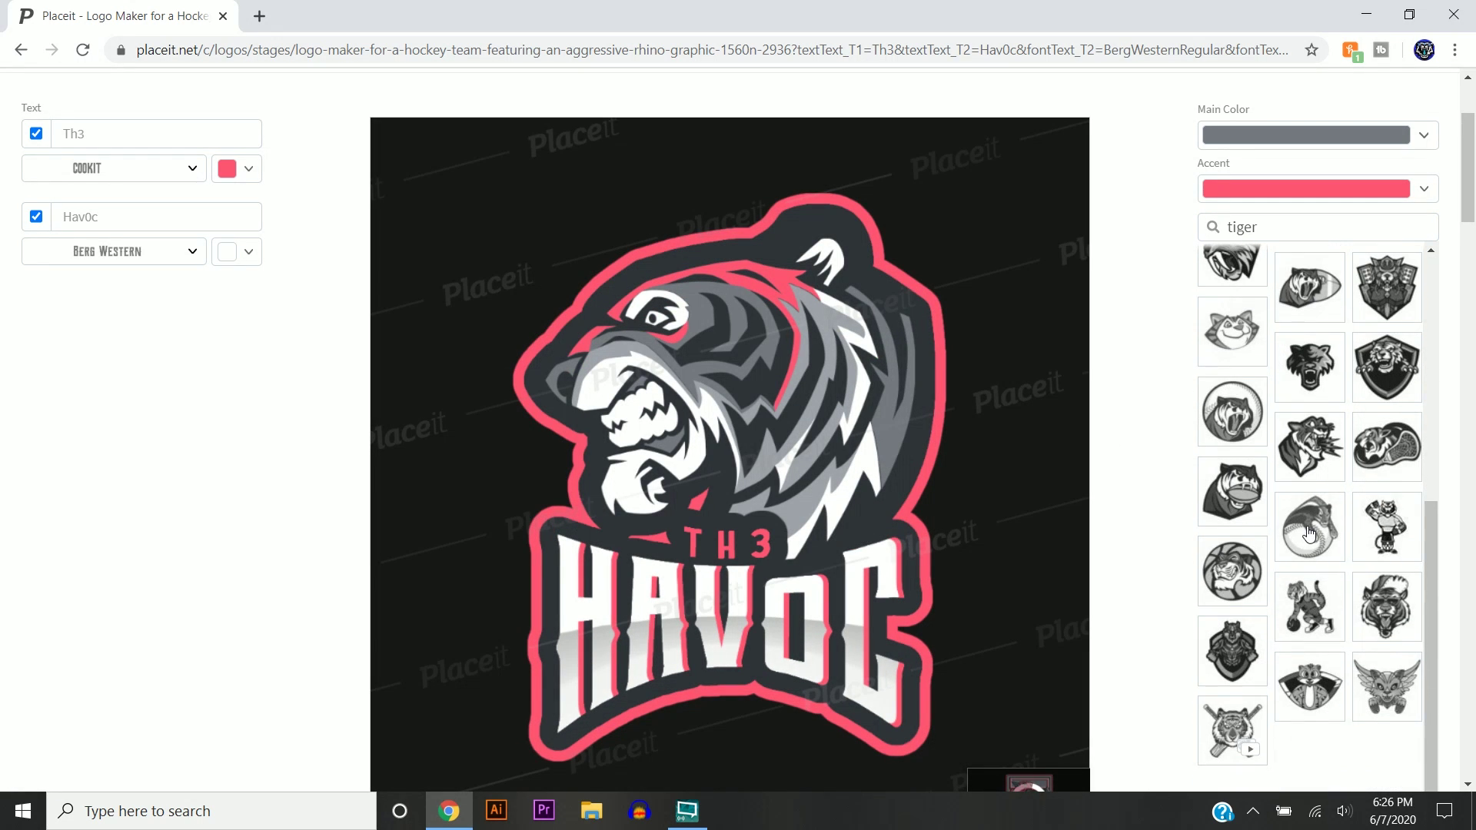
{"action": "scroll", "coordinate": [1308, 533], "scroll_direction": "up", "scroll_amount": 3}
{"action": "scroll", "coordinate": [1315, 562], "scroll_direction": "up", "scroll_amount": 3}
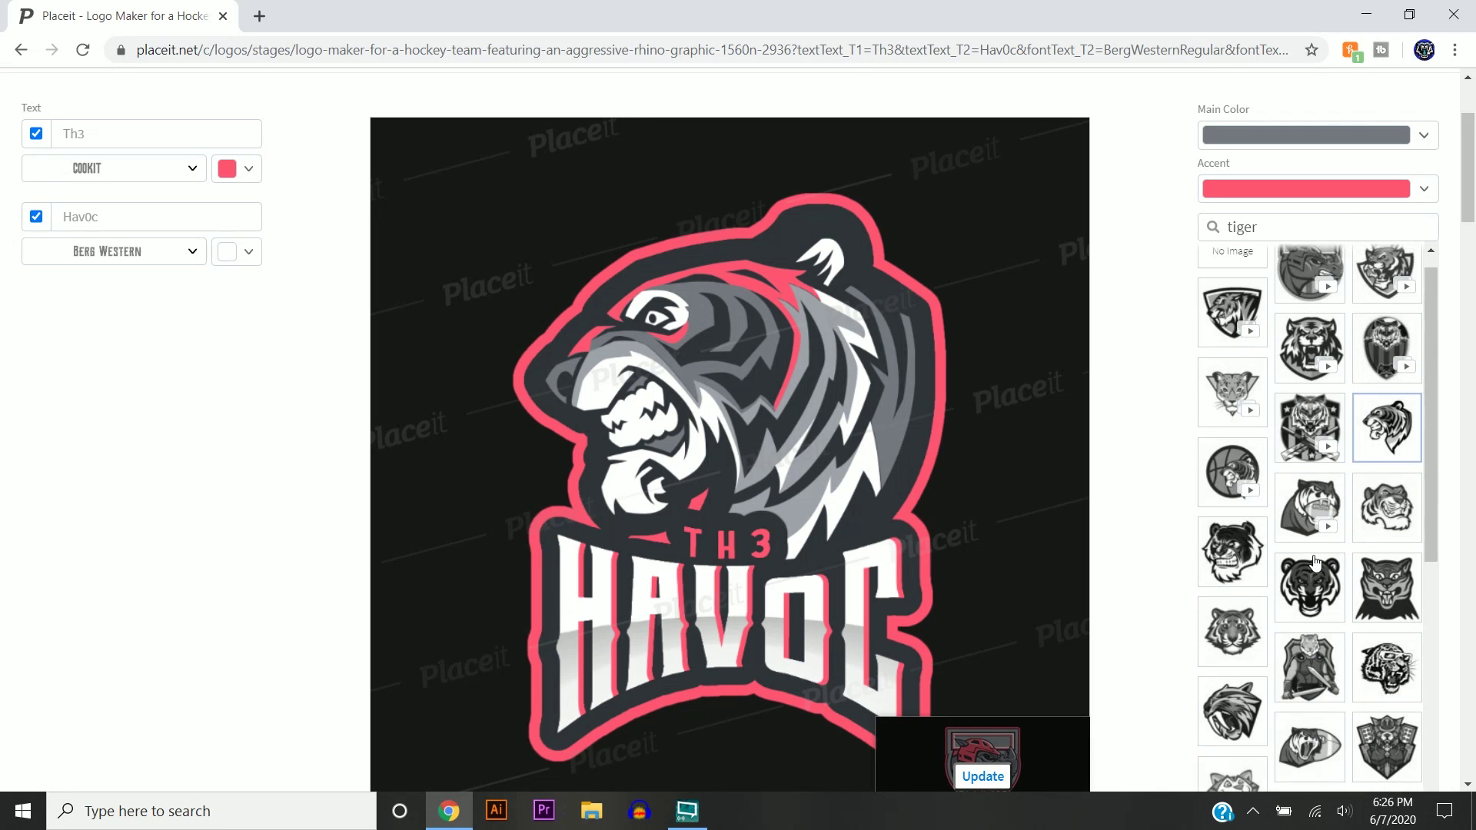
{"action": "left_click", "coordinate": [1245, 545]}
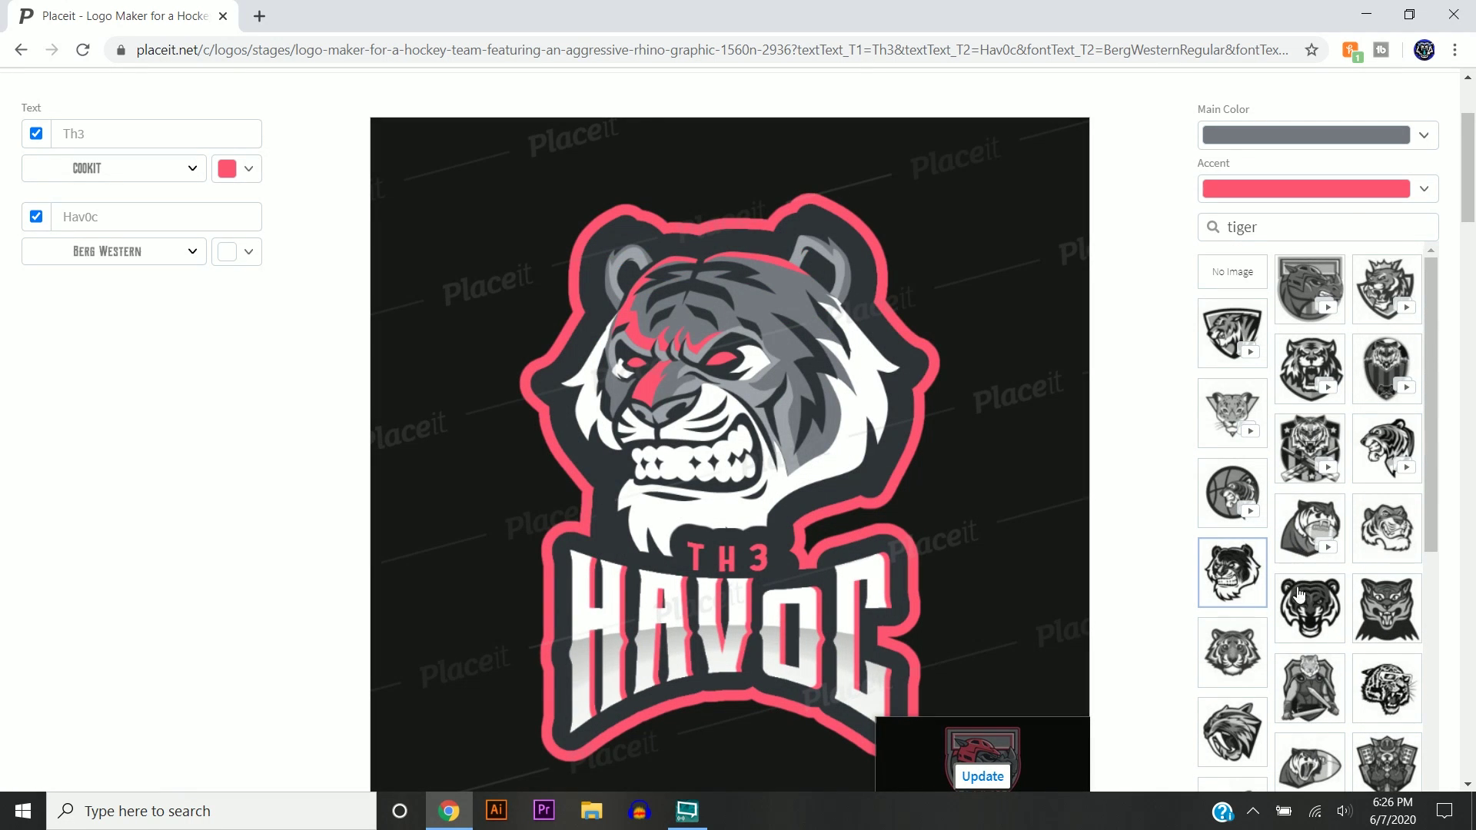
{"action": "left_click", "coordinate": [1300, 595]}
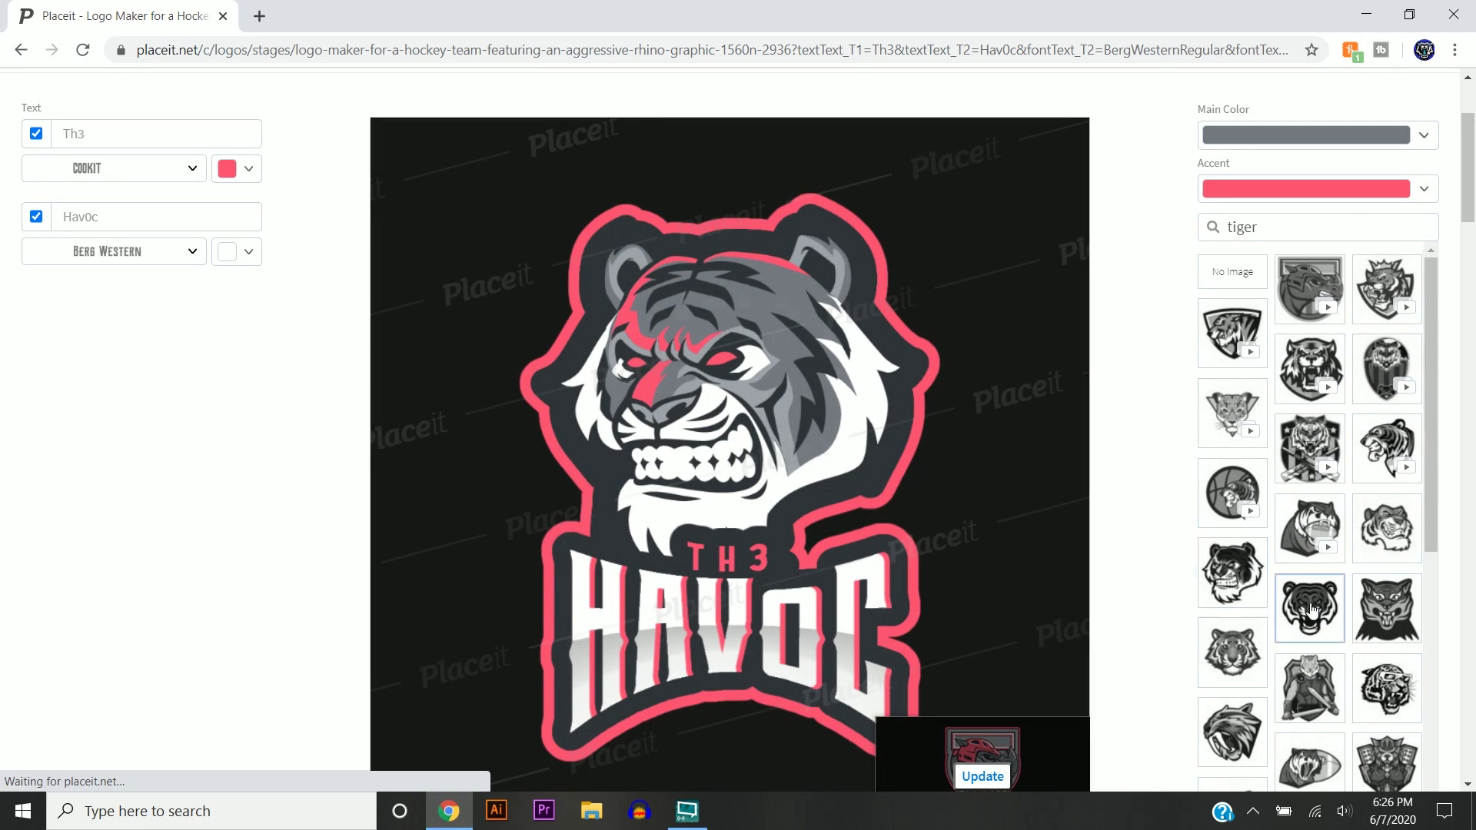
Search lion graphics and settle on the crowned lion head after other lions
{"action": "double_click", "coordinate": [1275, 219]}
{"action": "type", "text": "lion"}
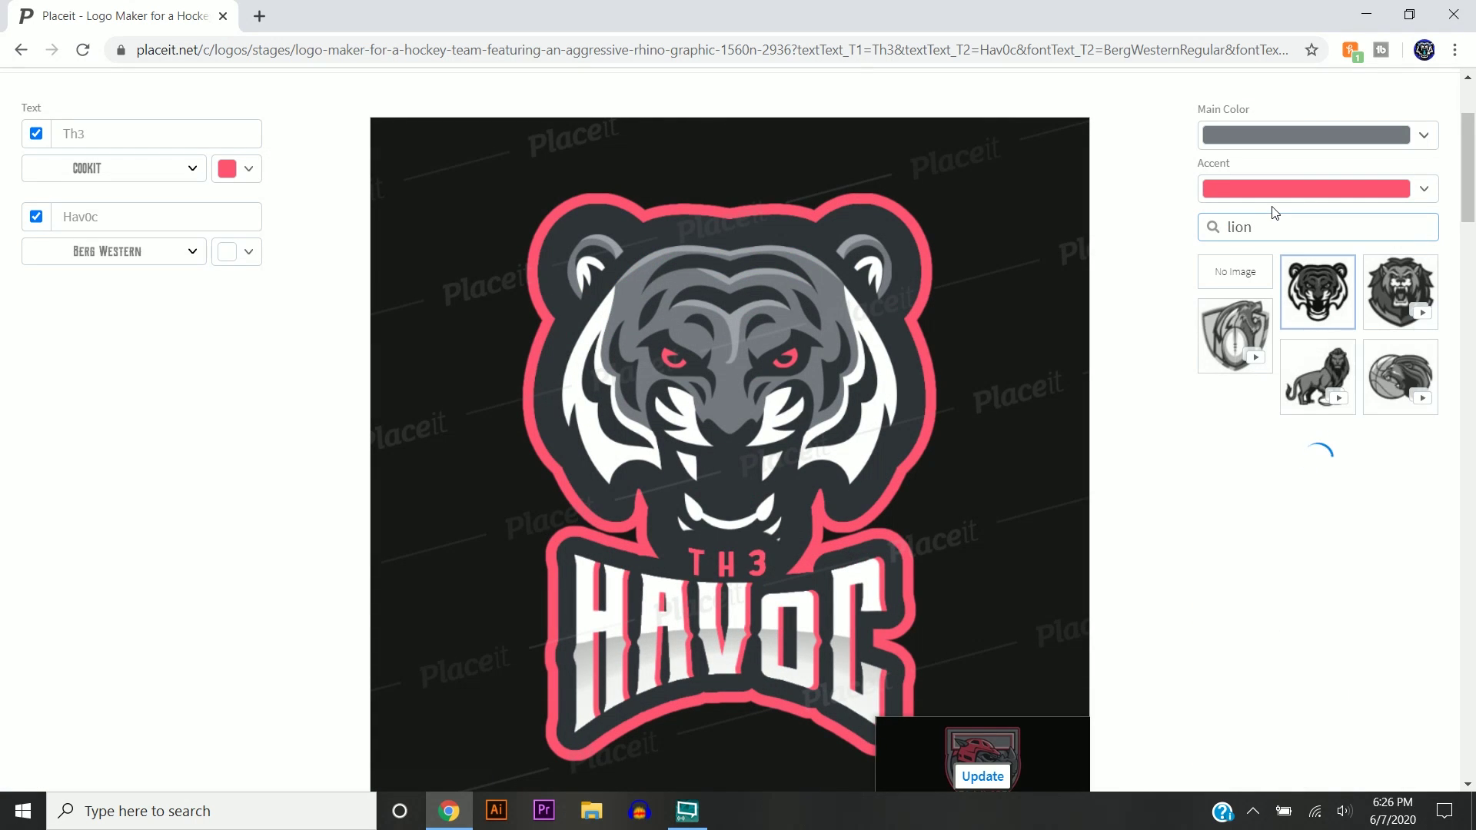
{"action": "left_click", "coordinate": [1316, 362]}
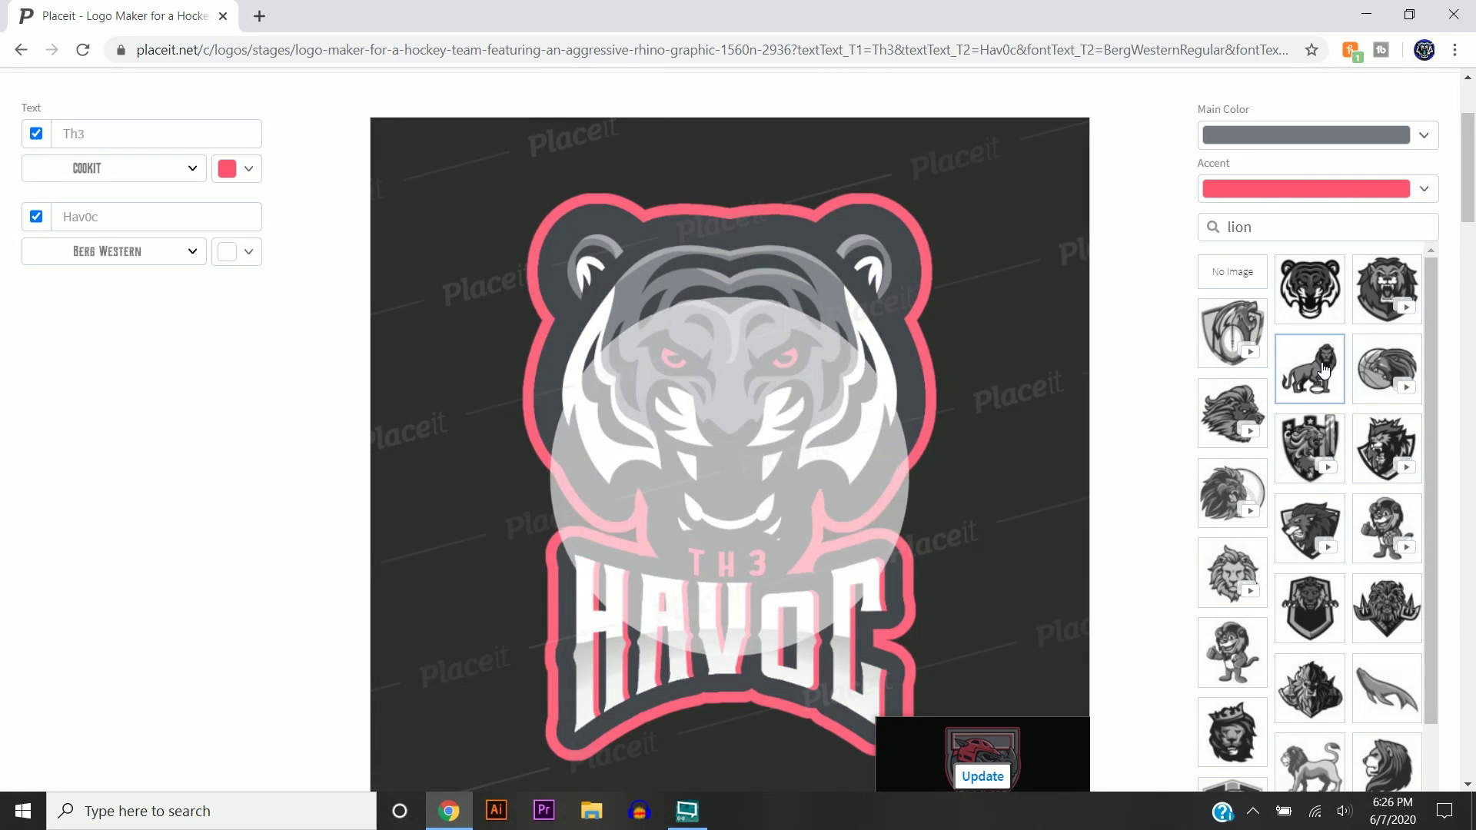
{"action": "scroll", "coordinate": [1041, 520], "scroll_direction": "down", "scroll_amount": 1}
{"action": "scroll", "coordinate": [1078, 525], "scroll_direction": "up", "scroll_amount": 1}
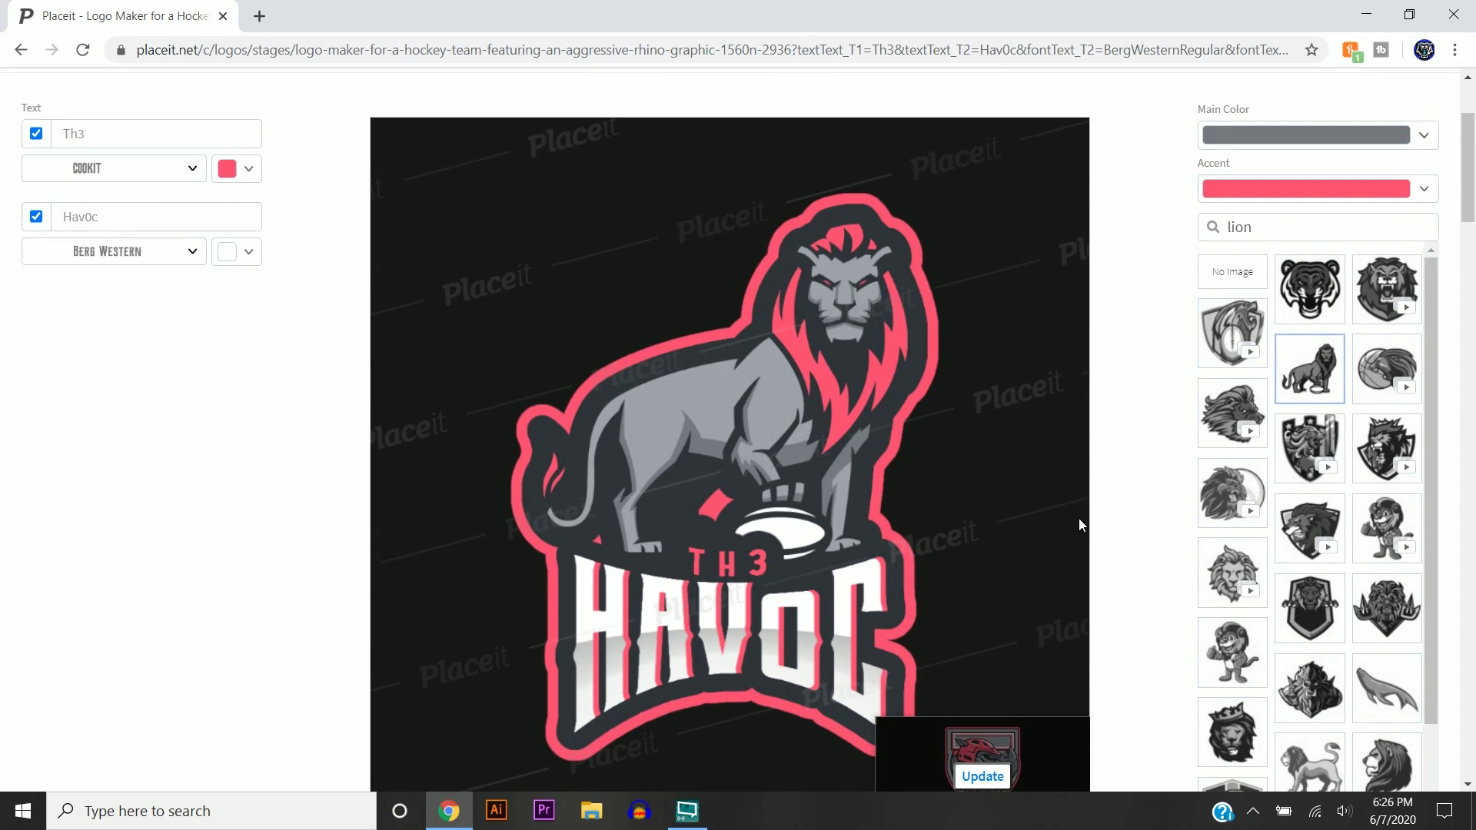
{"action": "left_click", "coordinate": [1246, 559]}
{"action": "scroll", "coordinate": [1246, 560], "scroll_direction": "down", "scroll_amount": 1}
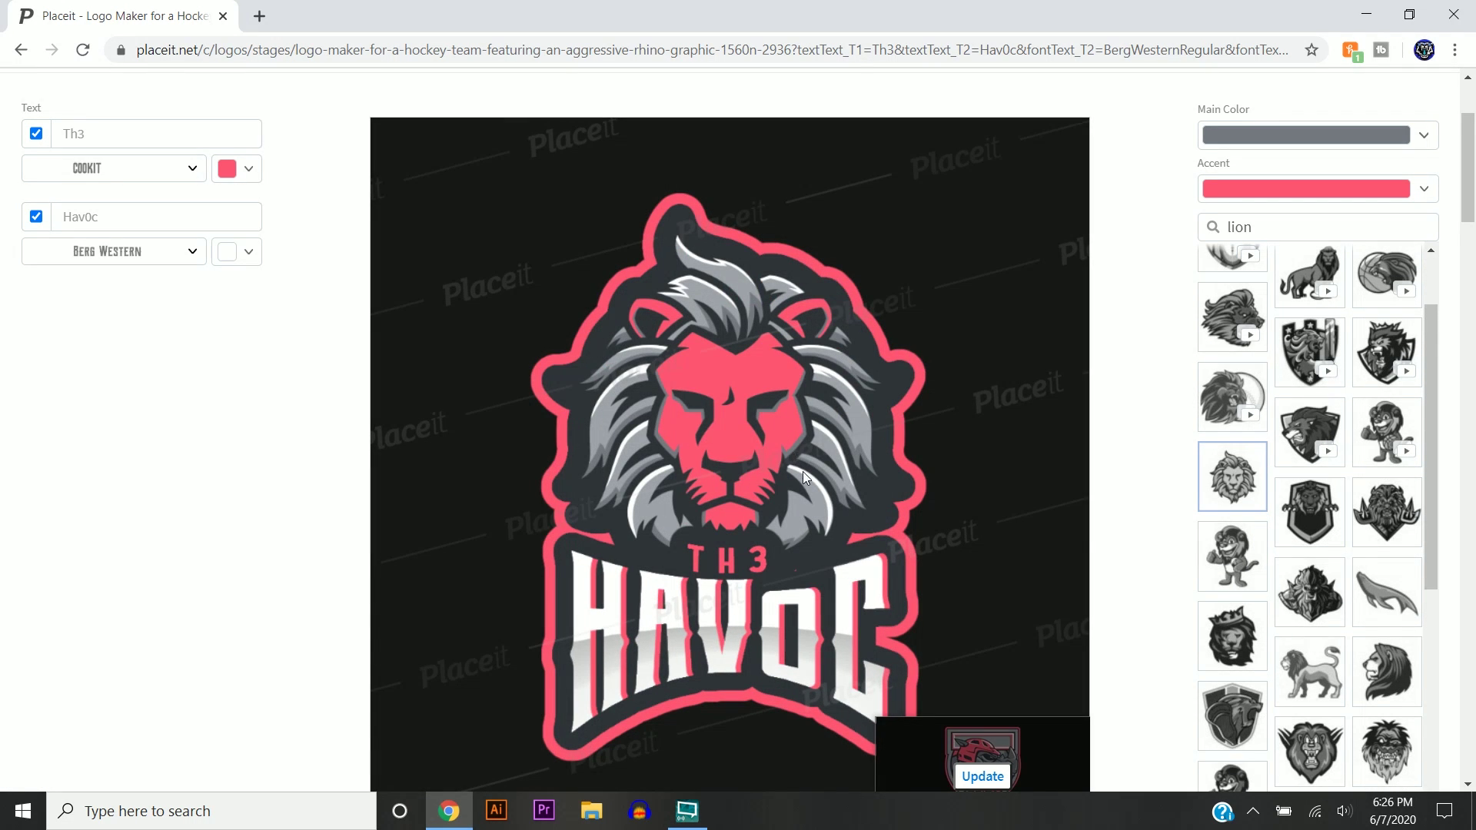
{"action": "scroll", "coordinate": [1149, 540], "scroll_direction": "down", "scroll_amount": 1}
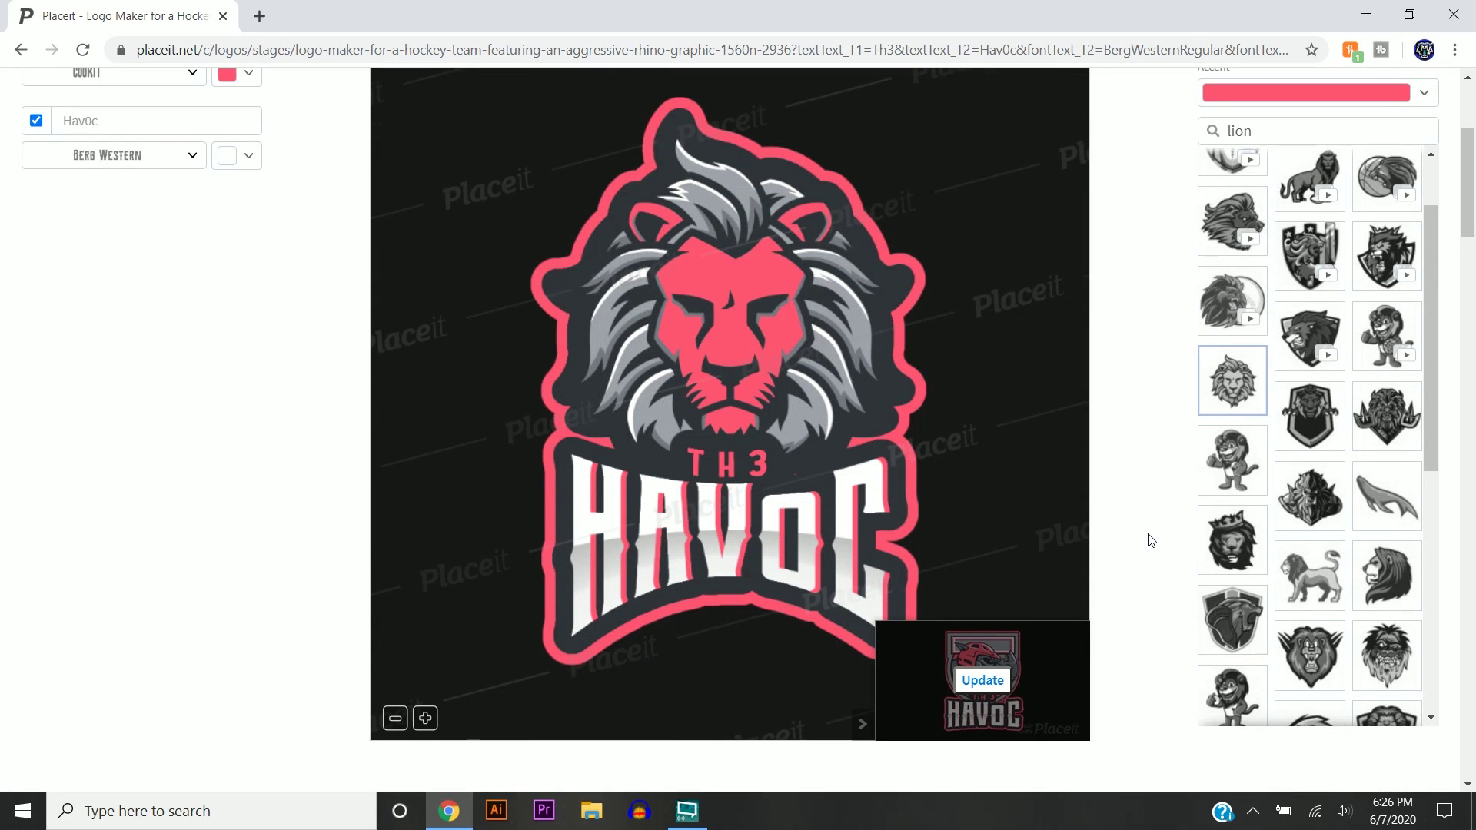
{"action": "left_click", "coordinate": [1231, 539]}
{"action": "scroll", "coordinate": [1140, 529], "scroll_direction": "up", "scroll_amount": 1}
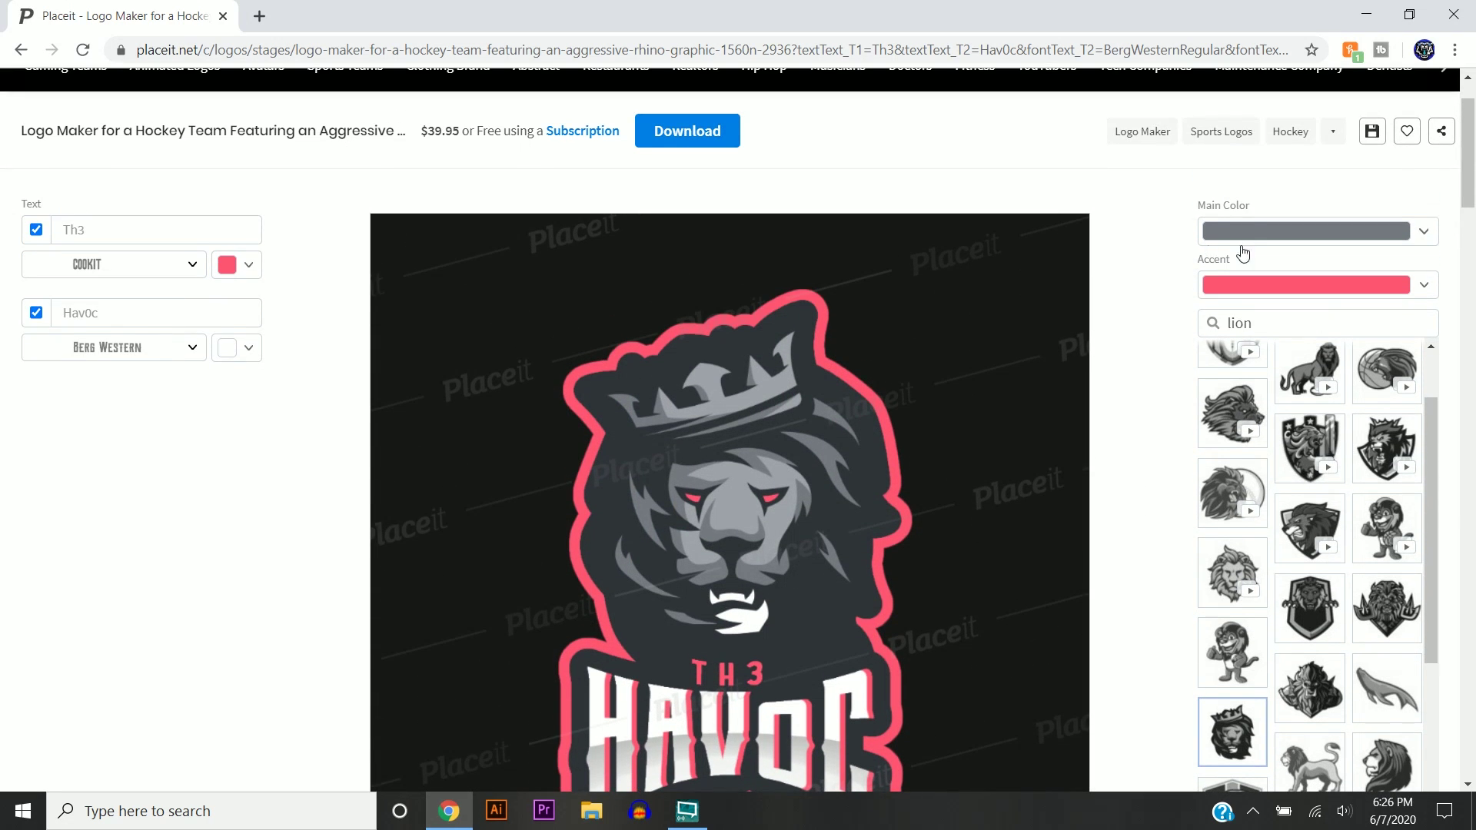
Try magenta and dark magenta as the main colour, ending on purple
{"action": "left_click", "coordinate": [1257, 235]}
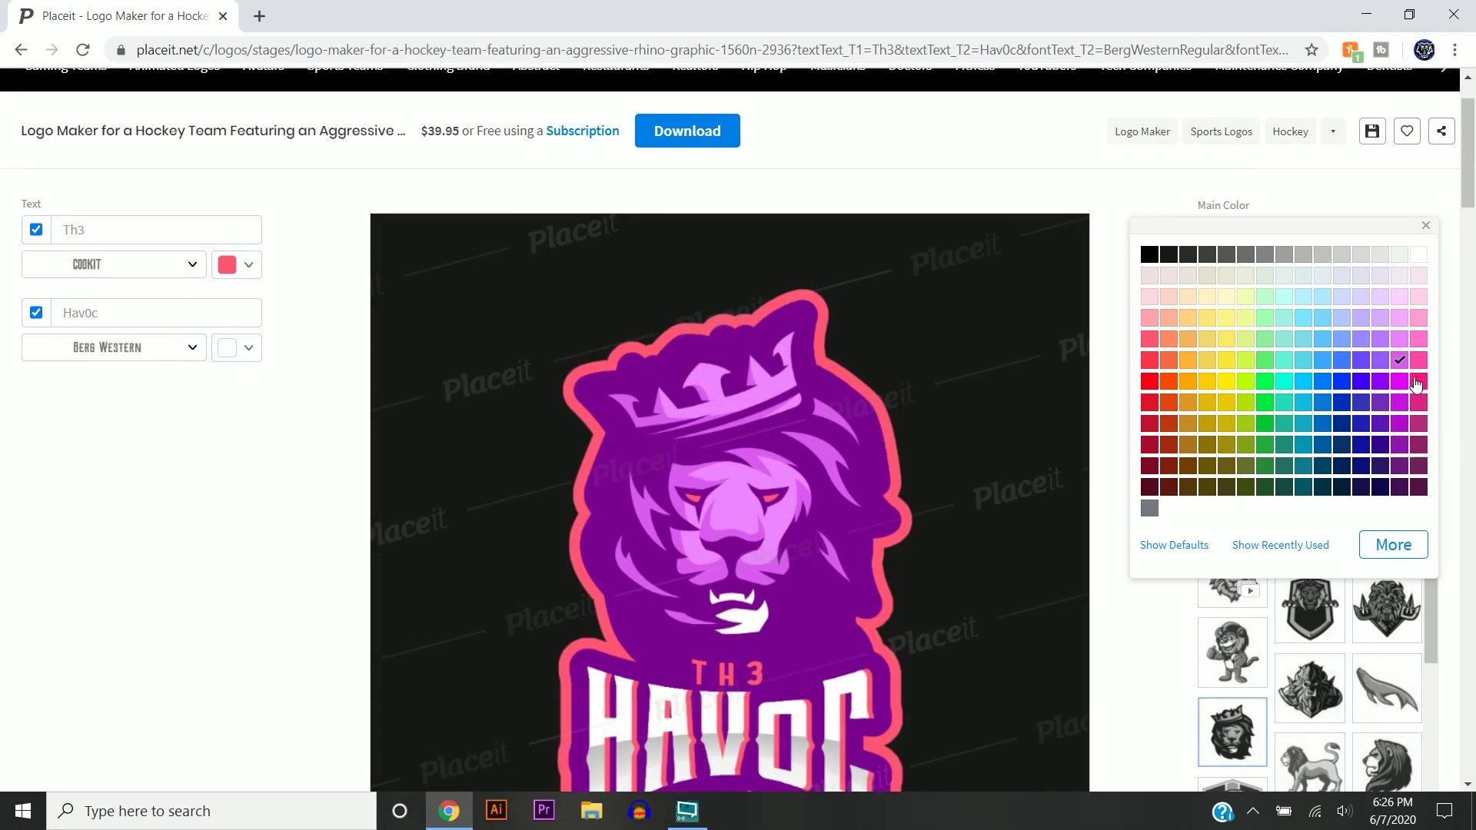
{"action": "left_click", "coordinate": [1418, 381]}
{"action": "left_click", "coordinate": [1399, 422]}
{"action": "scroll", "coordinate": [998, 440], "scroll_direction": "down", "scroll_amount": 1}
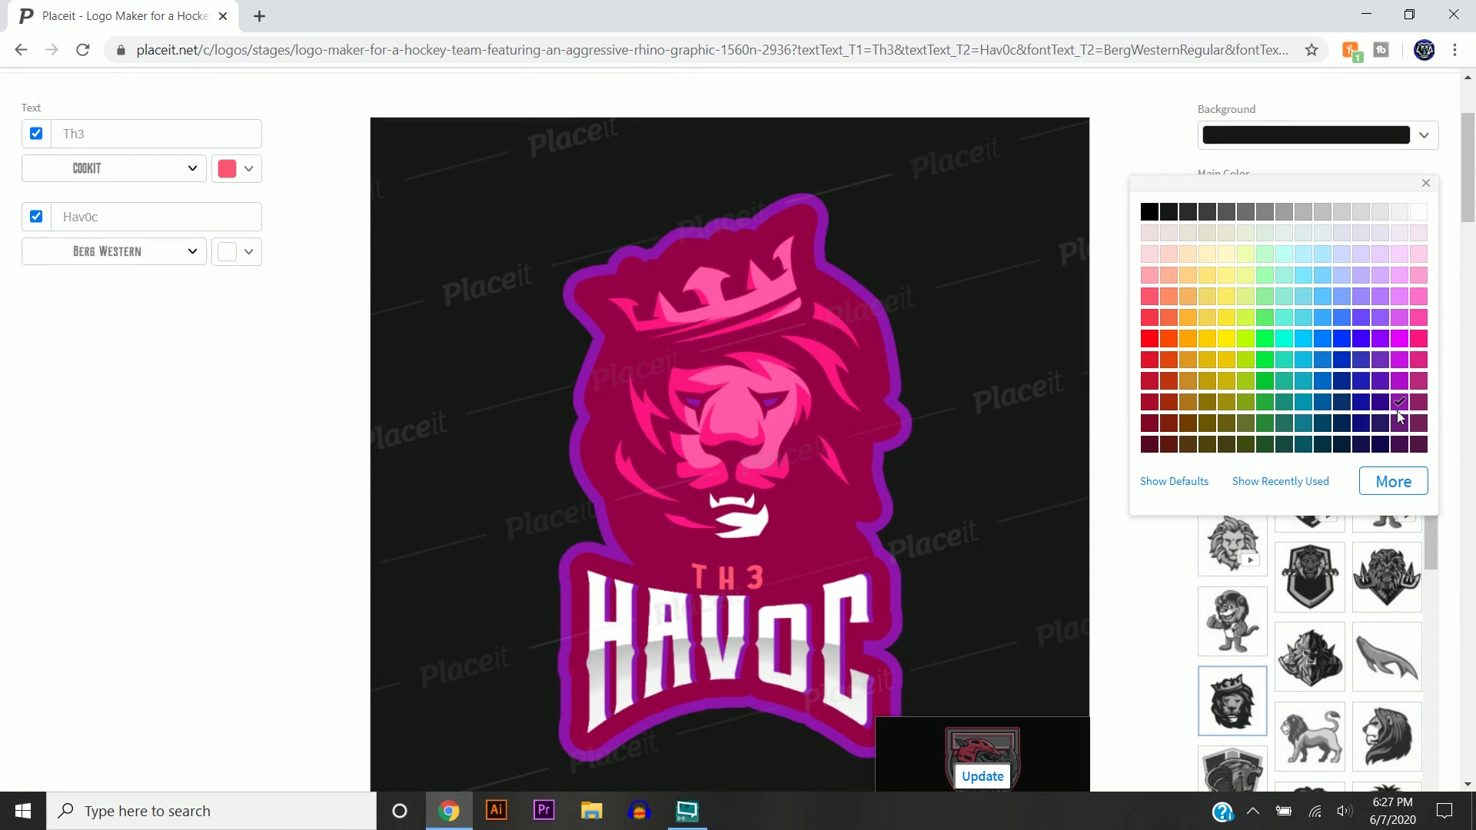
{"action": "left_click", "coordinate": [1418, 402]}
{"action": "left_click", "coordinate": [1398, 359]}
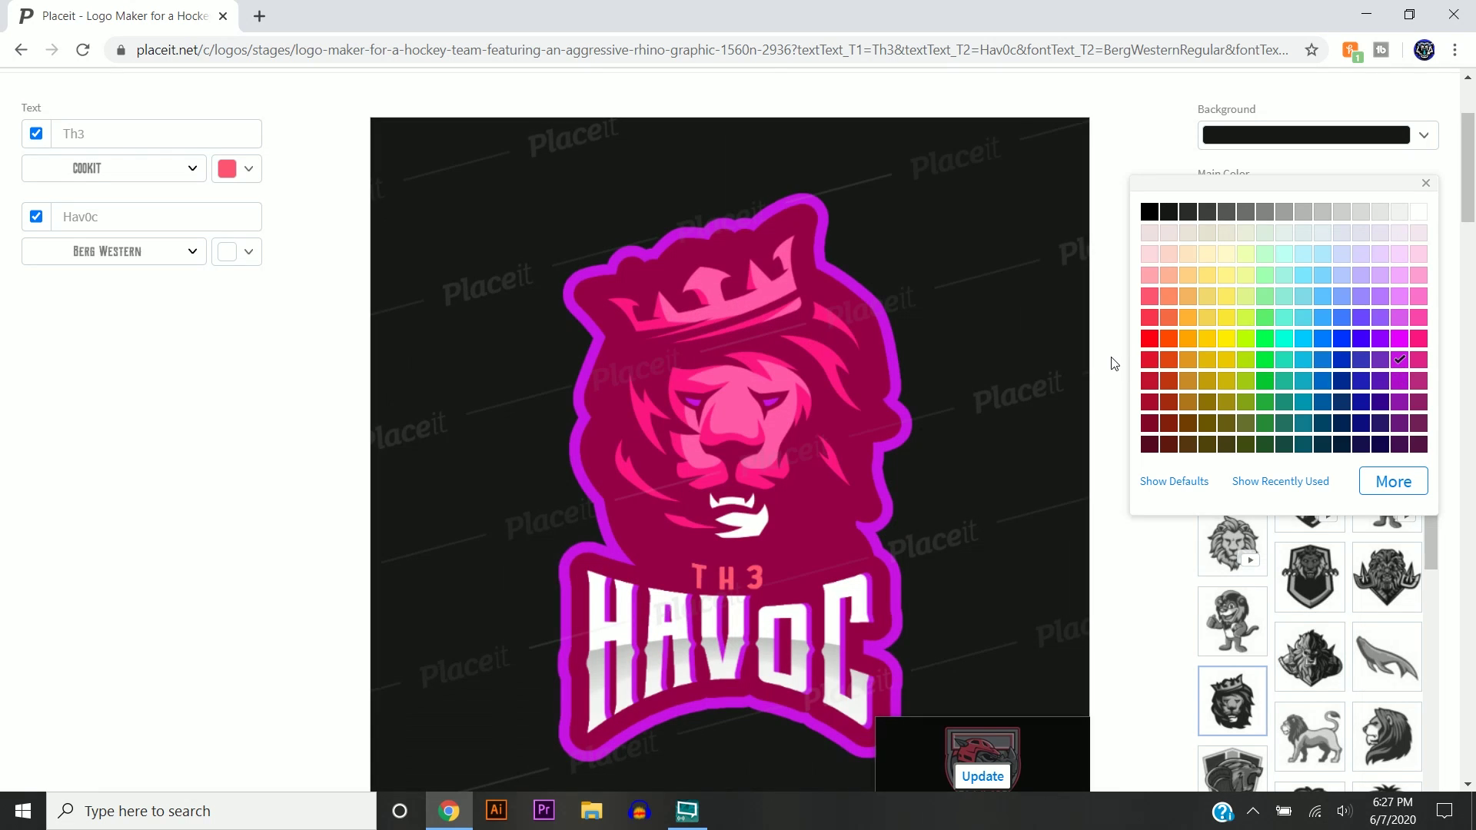
{"action": "scroll", "coordinate": [1110, 363], "scroll_direction": "up", "scroll_amount": 1}
Try a purple background and enlarge the logo preview
{"action": "left_click", "coordinate": [1265, 234]}
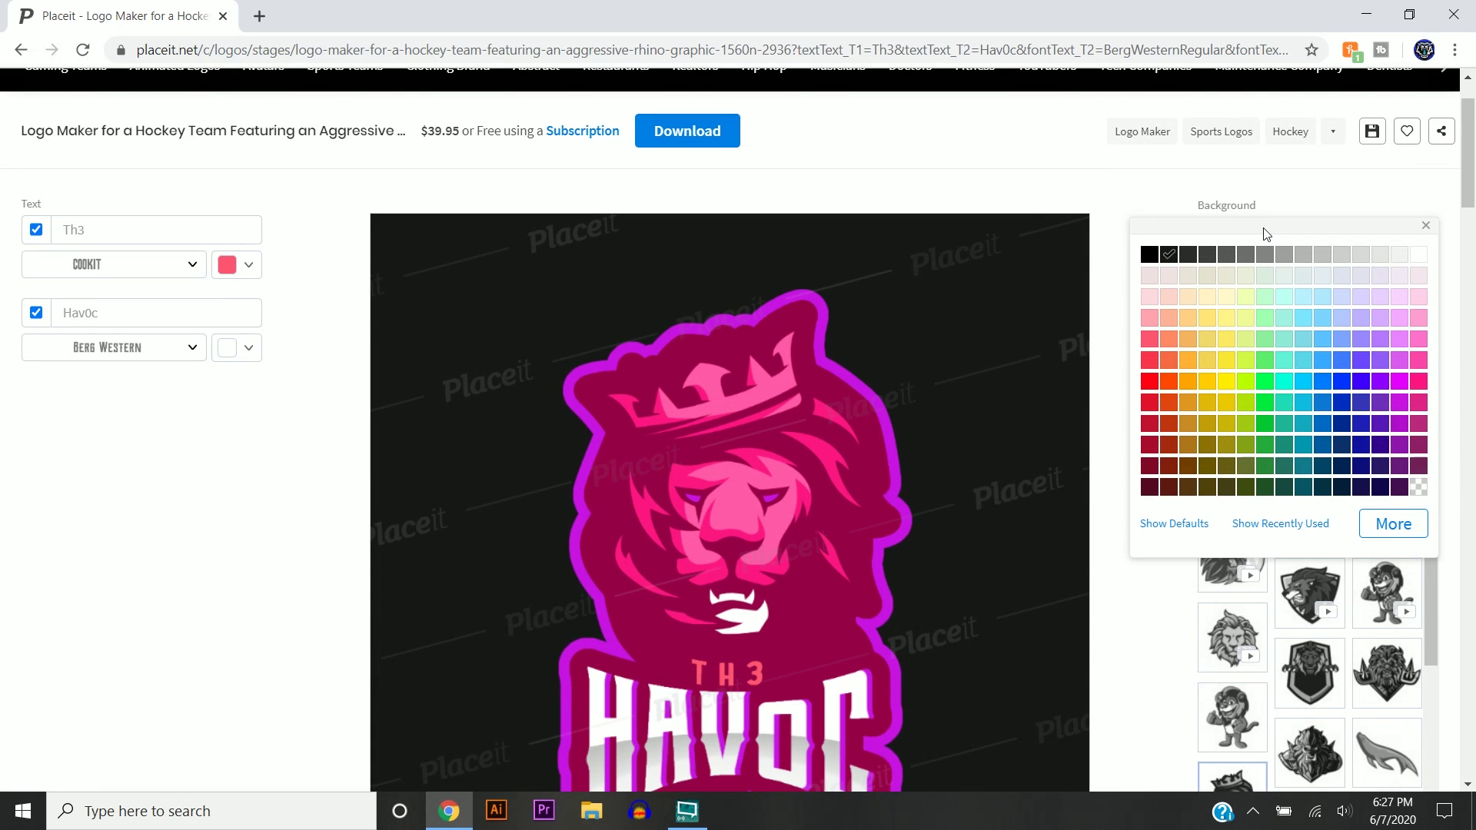
{"action": "left_click", "coordinate": [1419, 470]}
{"action": "scroll", "coordinate": [1111, 310], "scroll_direction": "down", "scroll_amount": 1}
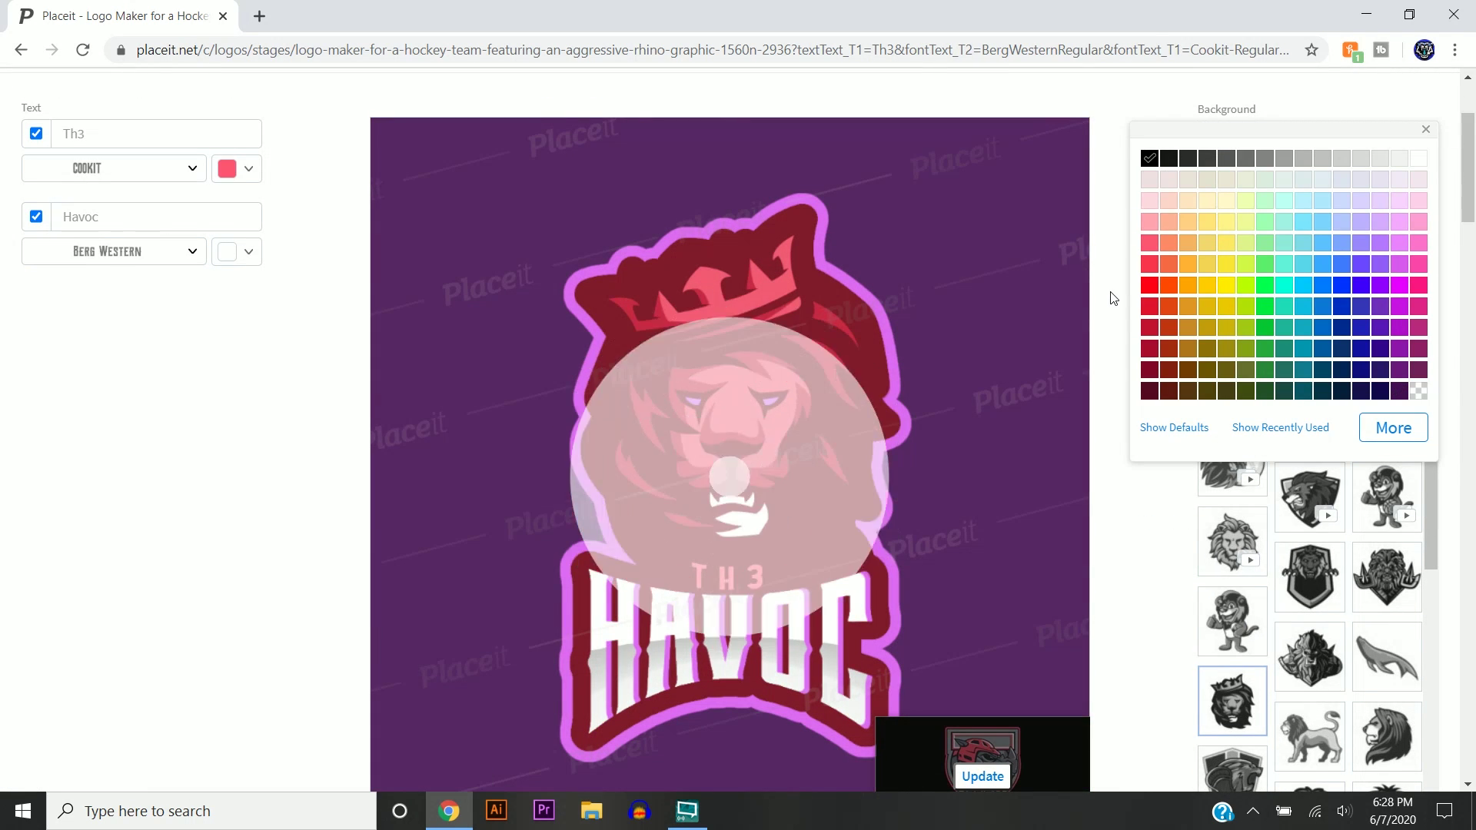
{"action": "scroll", "coordinate": [1110, 298], "scroll_direction": "down", "scroll_amount": 2}
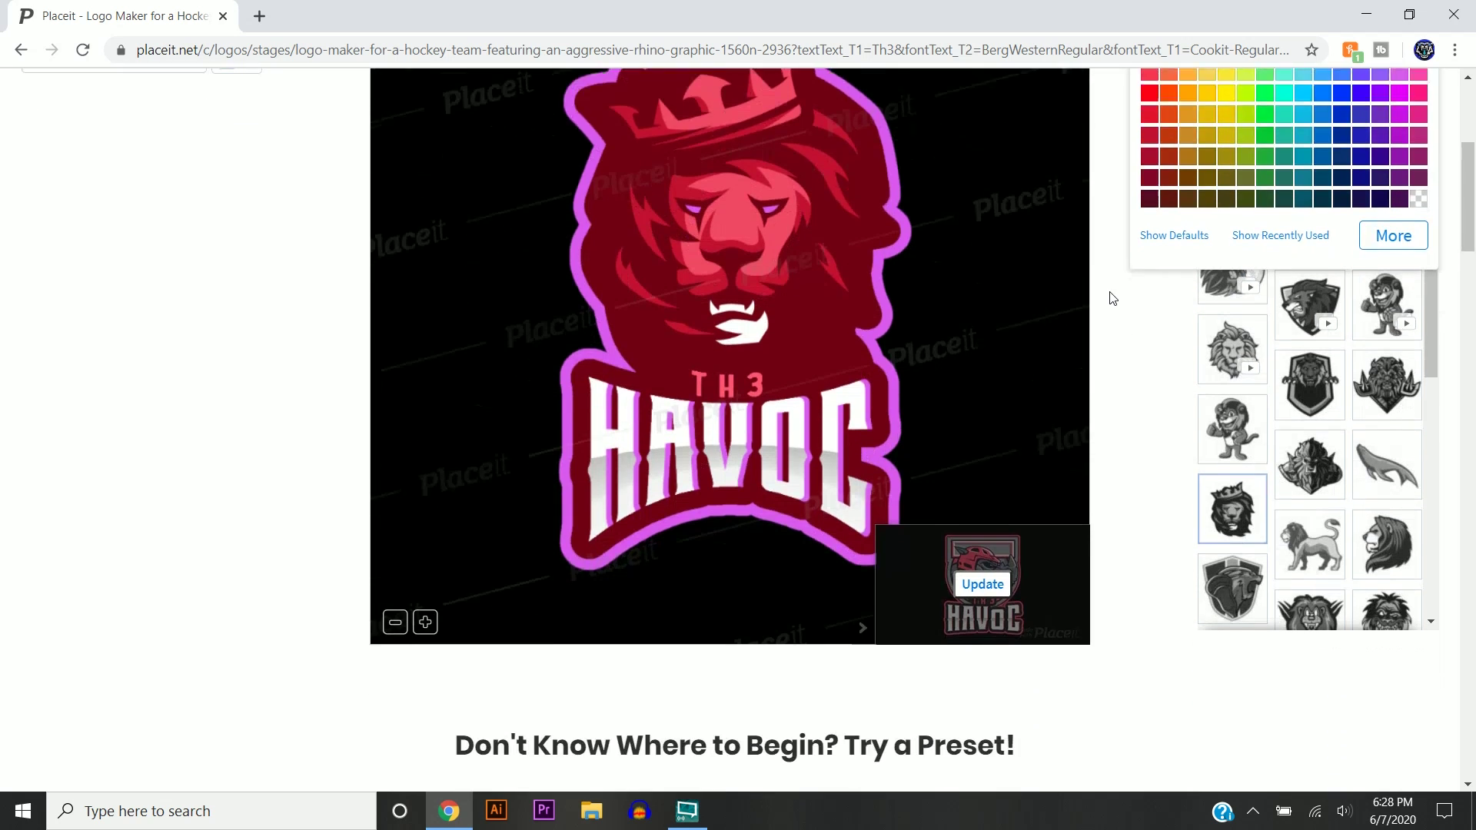
{"action": "scroll", "coordinate": [1111, 299], "scroll_direction": "down", "scroll_amount": 1}
{"action": "scroll", "coordinate": [1111, 299], "scroll_direction": "up", "scroll_amount": 3}
{"action": "scroll", "coordinate": [1111, 298], "scroll_direction": "down", "scroll_amount": 1}
{"action": "left_click", "coordinate": [420, 717]}
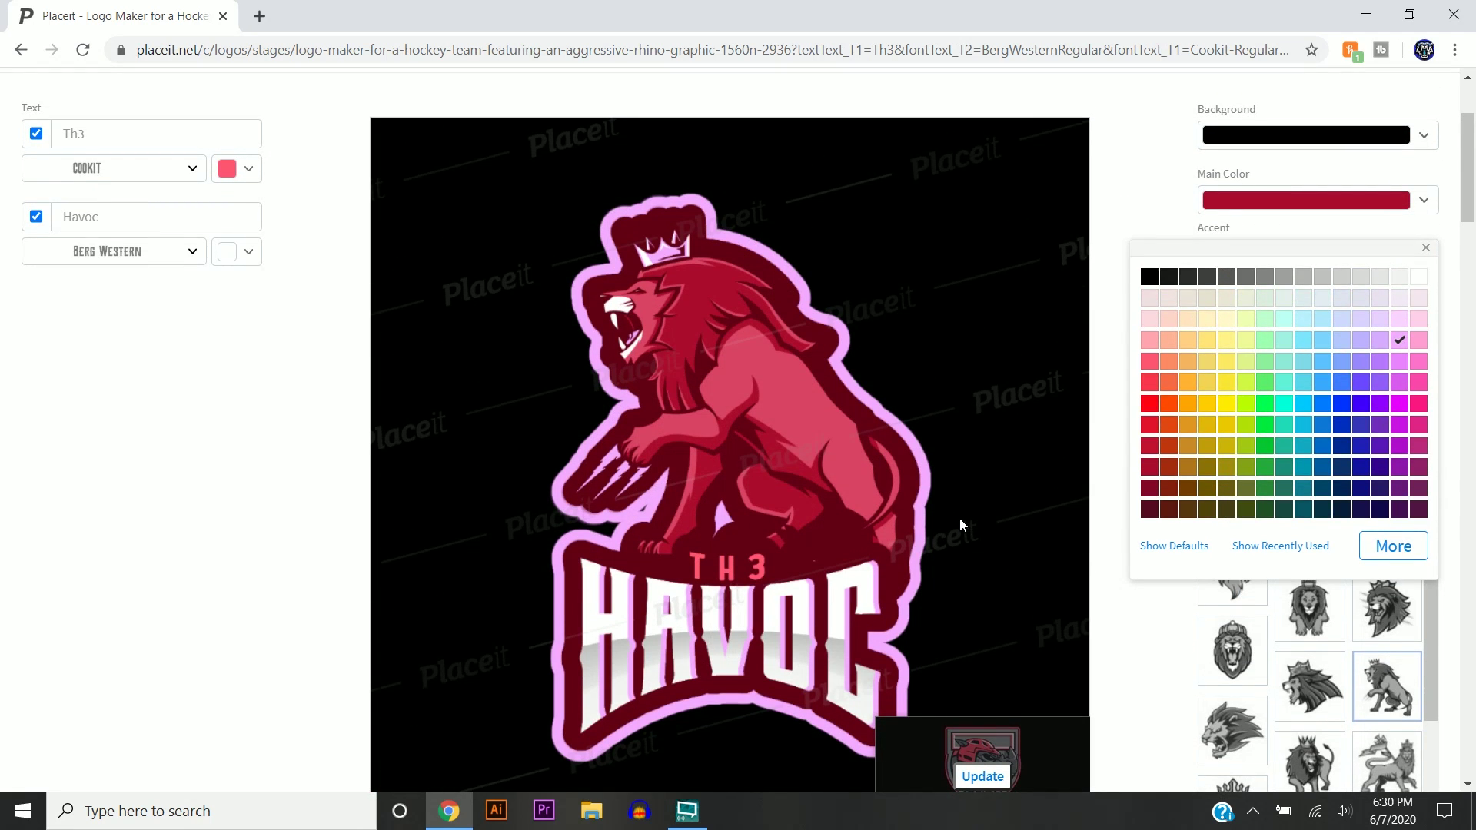
{"action": "scroll", "coordinate": [1036, 499], "scroll_direction": "up", "scroll_amount": 1}
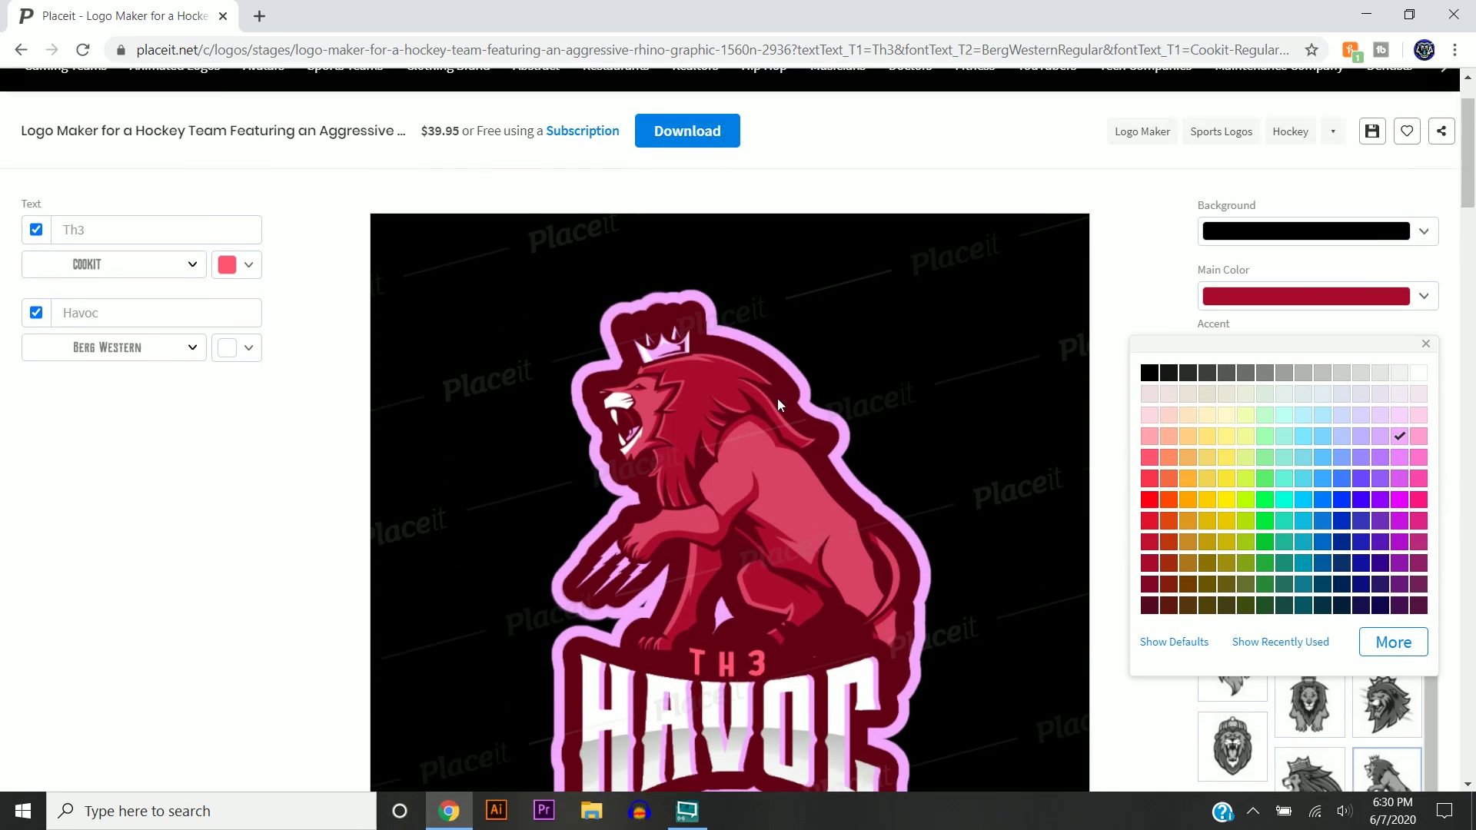
Make the Th3 text light pink and close the colour palette
{"action": "left_click", "coordinate": [246, 278]}
{"action": "left_click", "coordinate": [41, 332]}
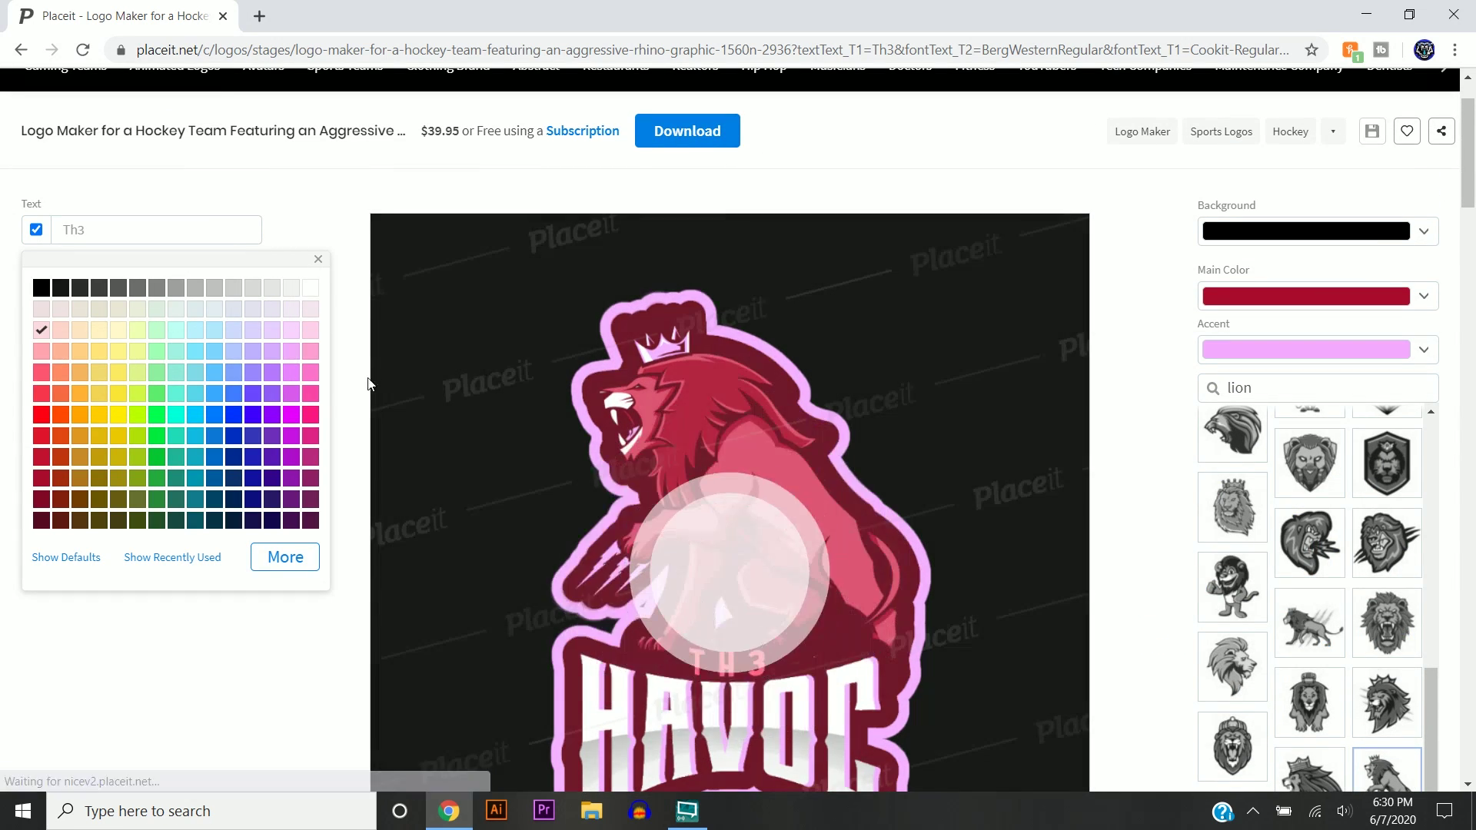
{"action": "scroll", "coordinate": [778, 575], "scroll_direction": "down", "scroll_amount": 1}
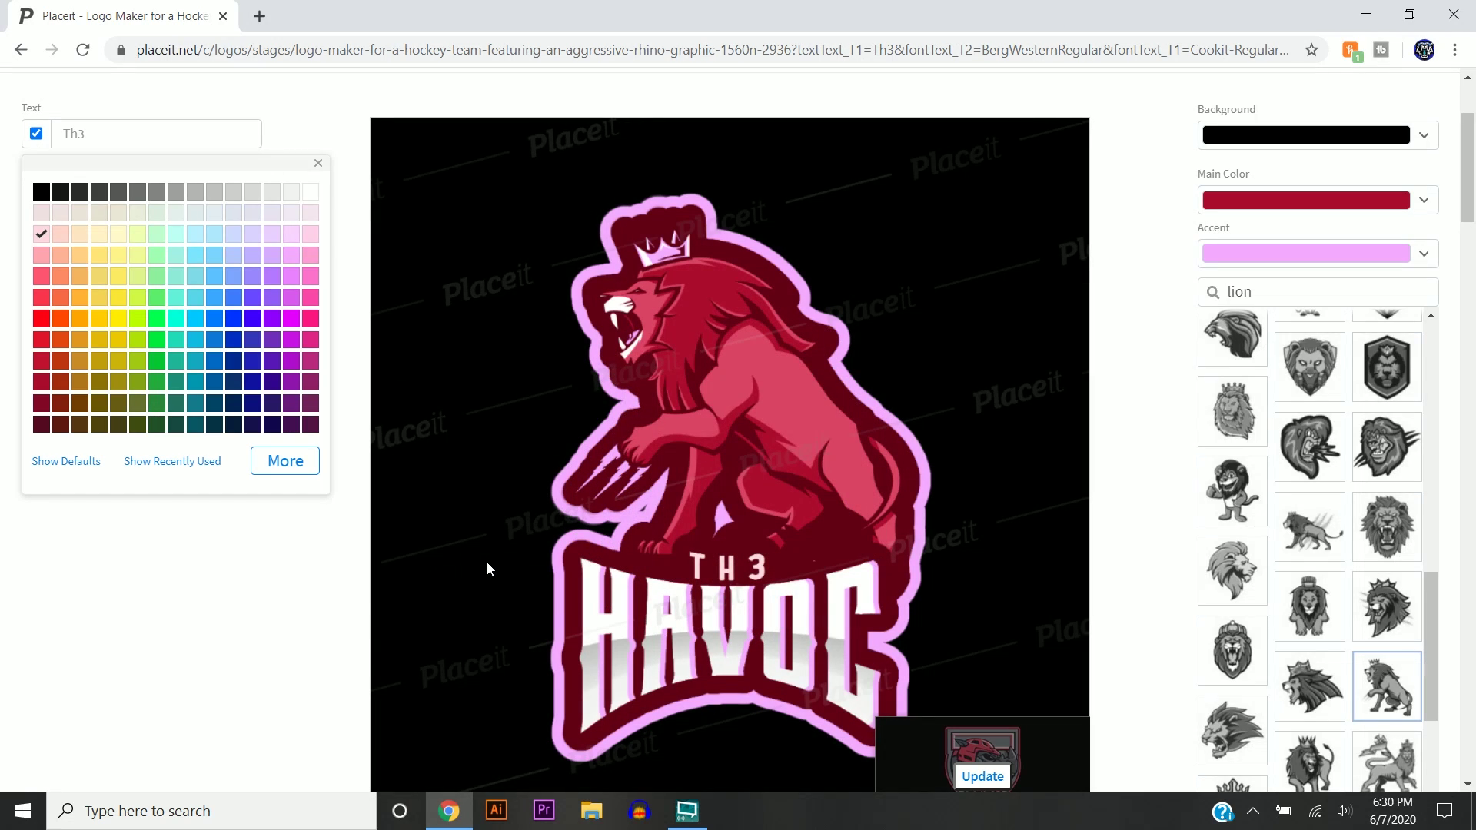
{"action": "scroll", "coordinate": [487, 561], "scroll_direction": "up", "scroll_amount": 1}
{"action": "left_click", "coordinate": [1118, 407]}
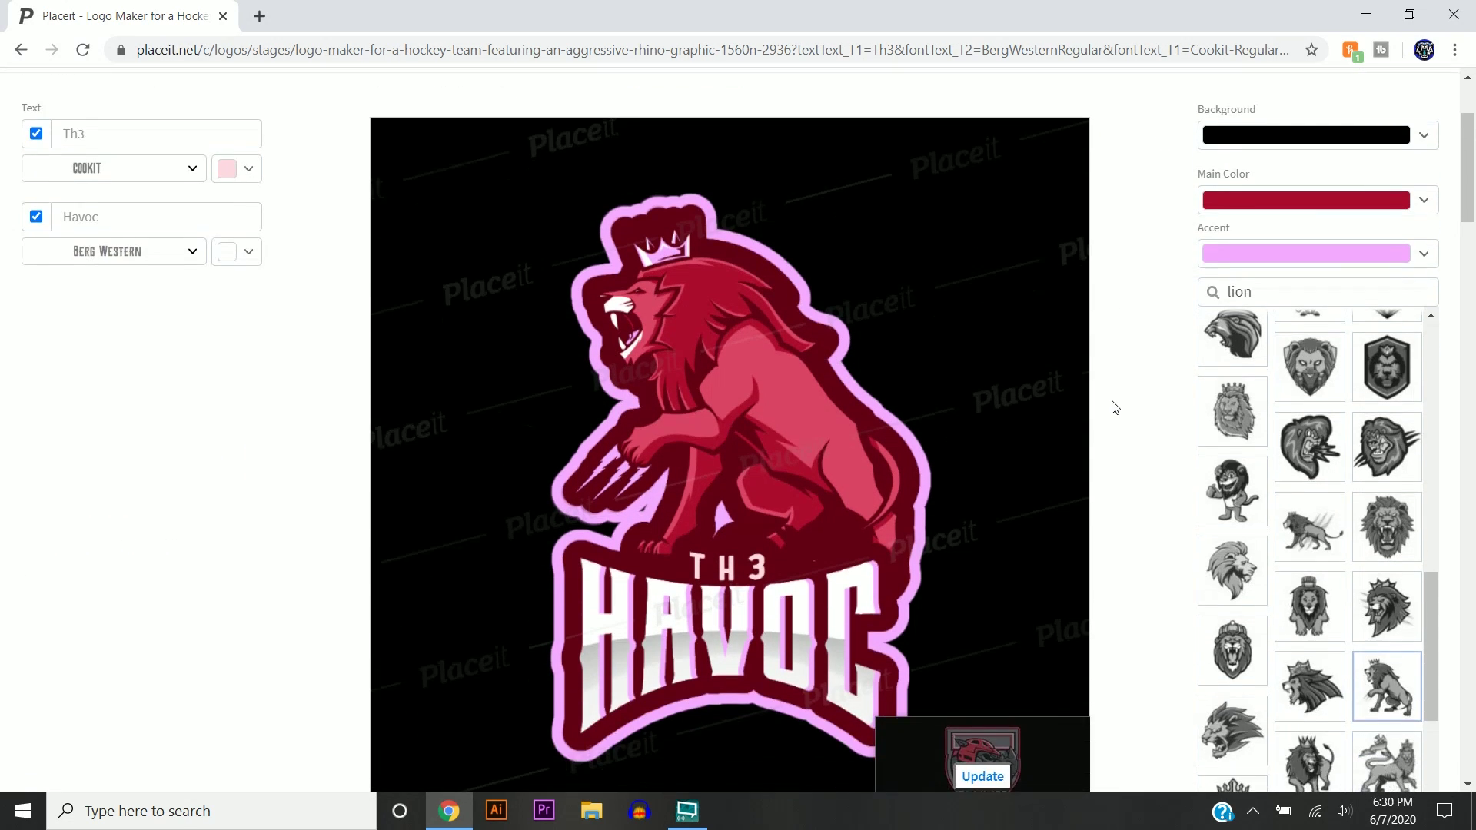
{"action": "mouse_move", "coordinate": [1334, 131]}
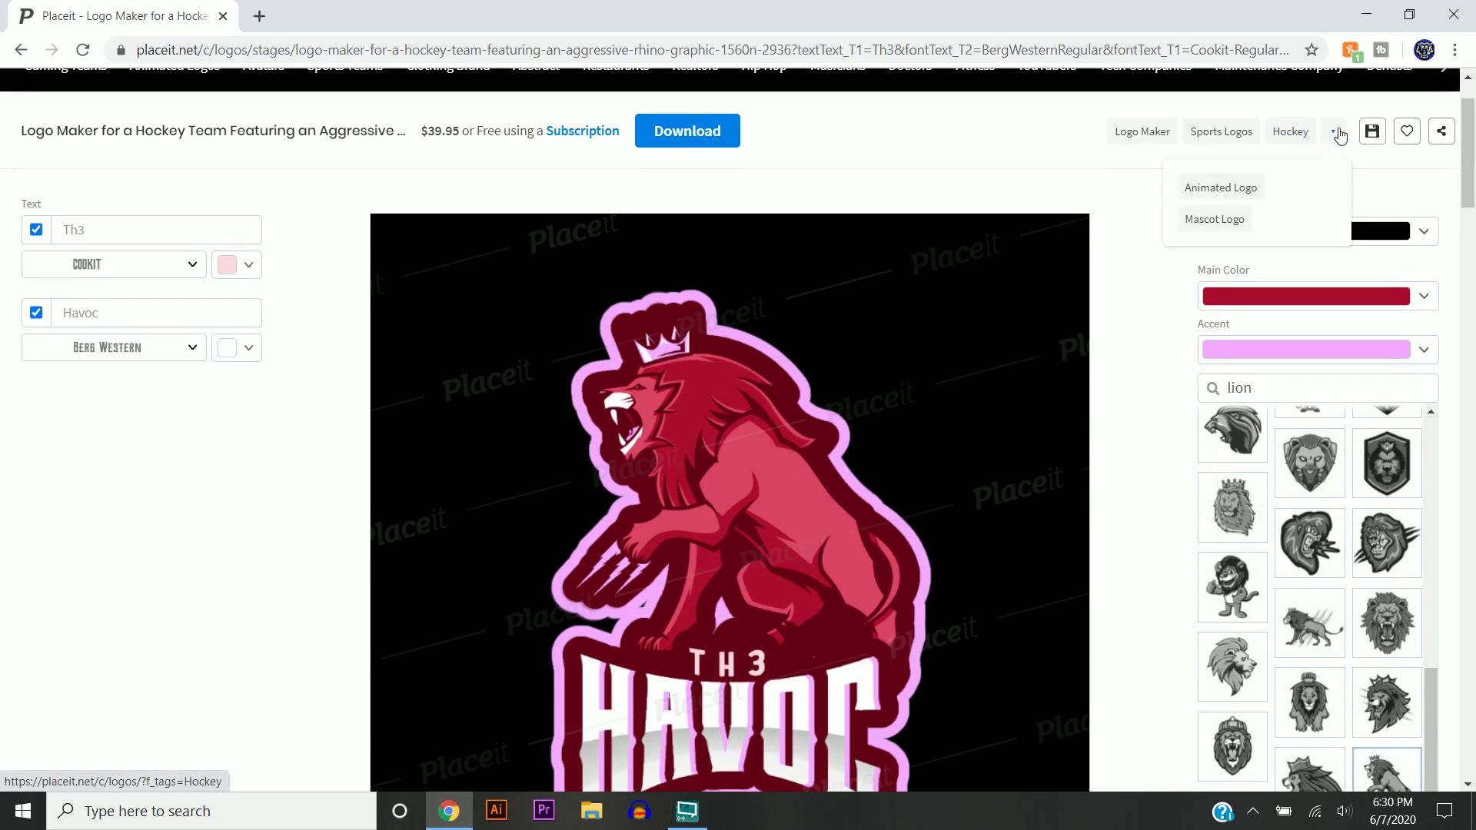
{"action": "scroll", "coordinate": [1339, 135], "scroll_direction": "up", "scroll_amount": 1}
{"action": "left_click_drag", "start_coordinate": [425, 227], "coordinate": [586, 239]}
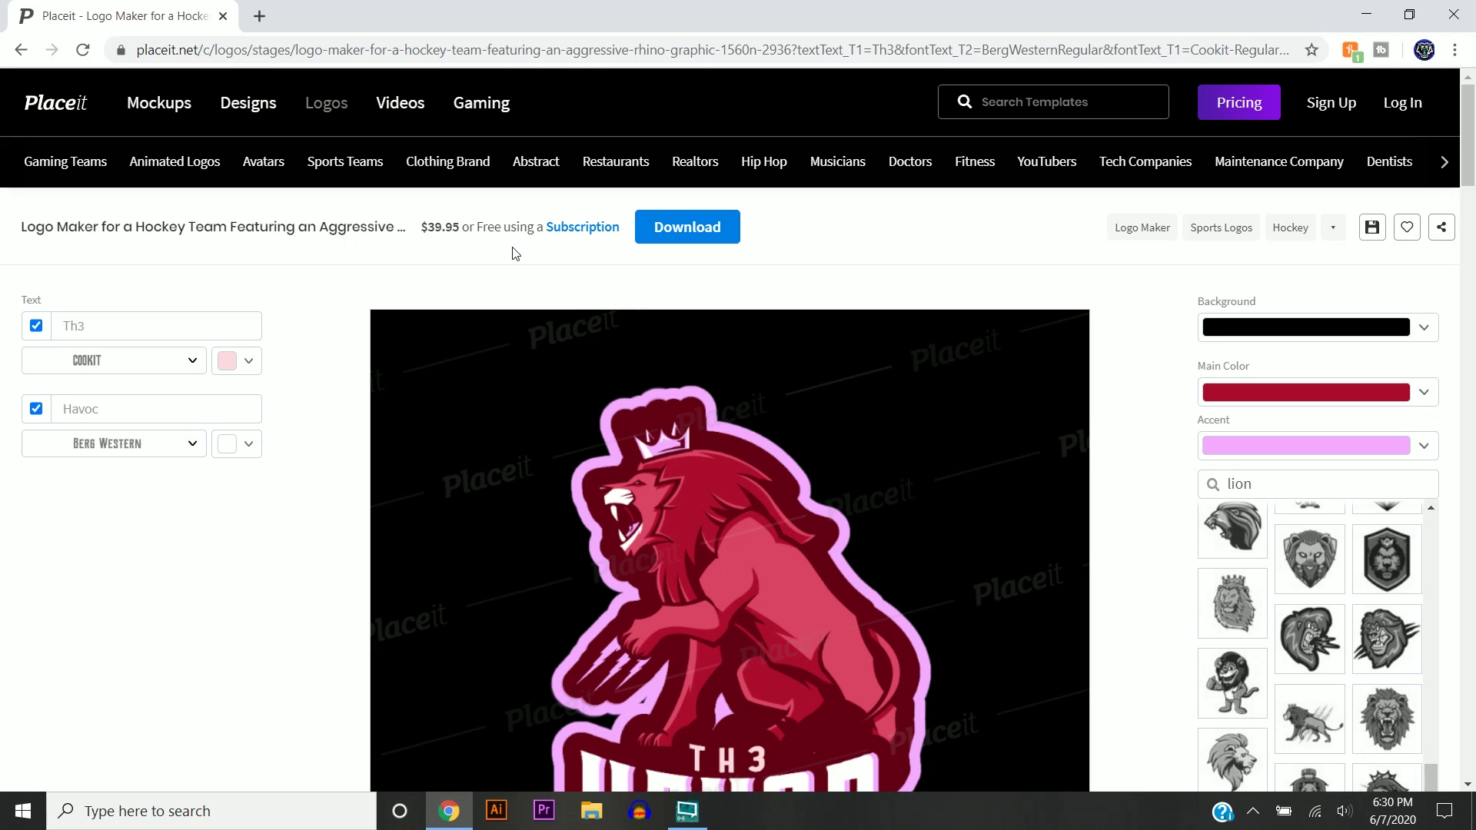
Download the watermark-free high-resolution logo and view all downloads on the purchases page
{"action": "left_click", "coordinate": [696, 230]}
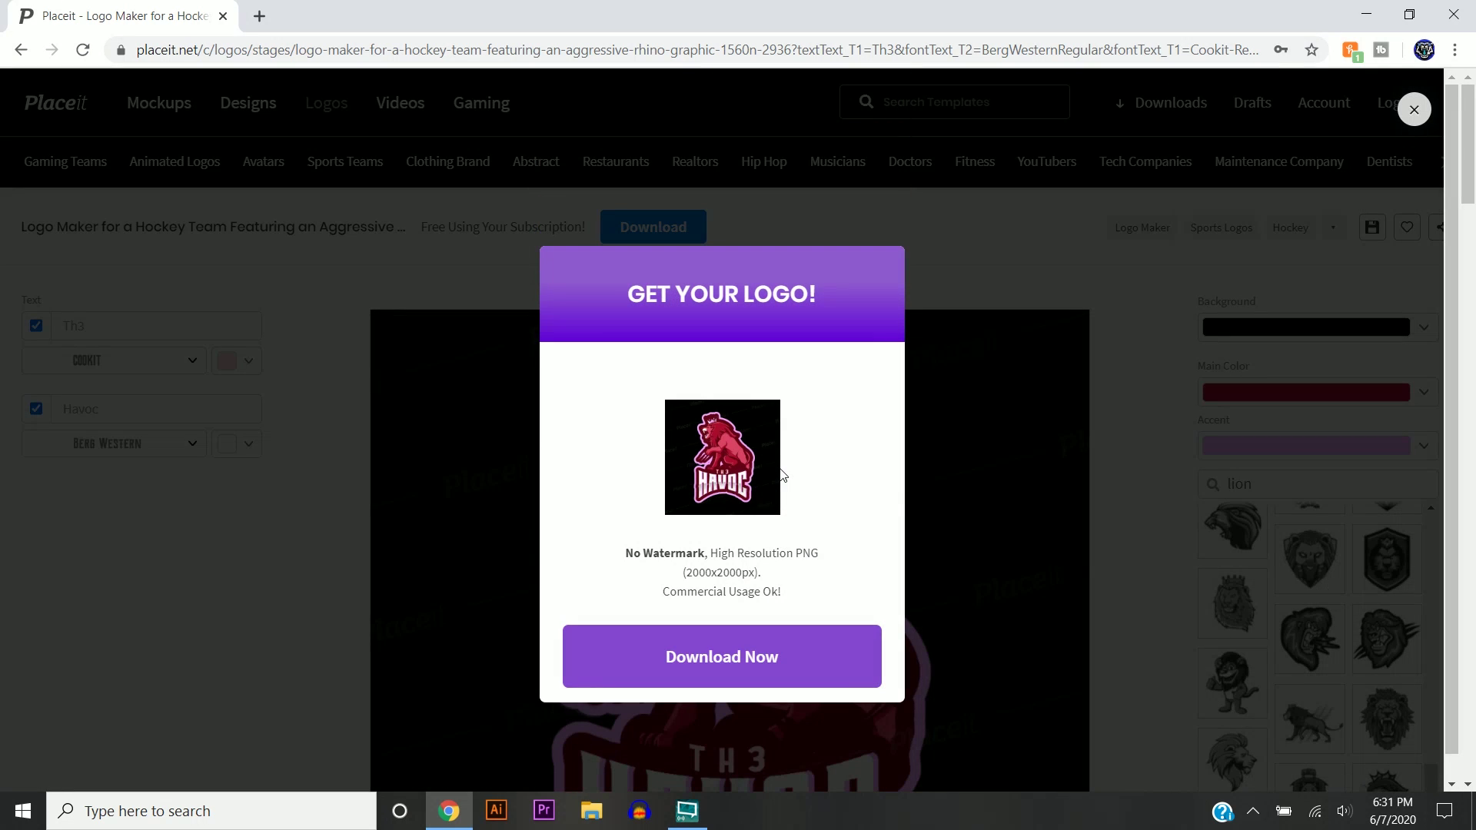
{"action": "left_click", "coordinate": [690, 656]}
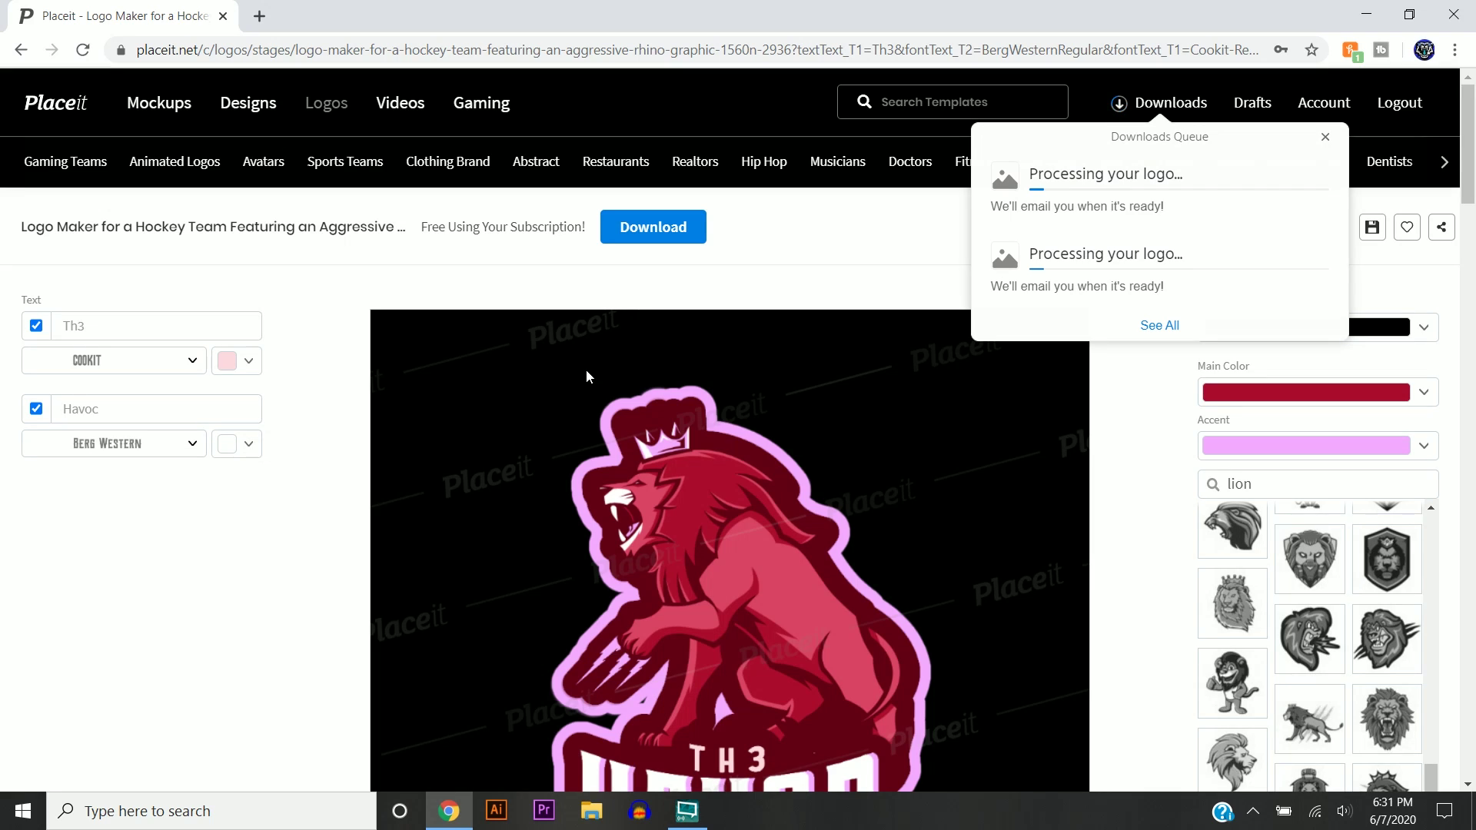
{"action": "left_click", "coordinate": [1159, 329]}
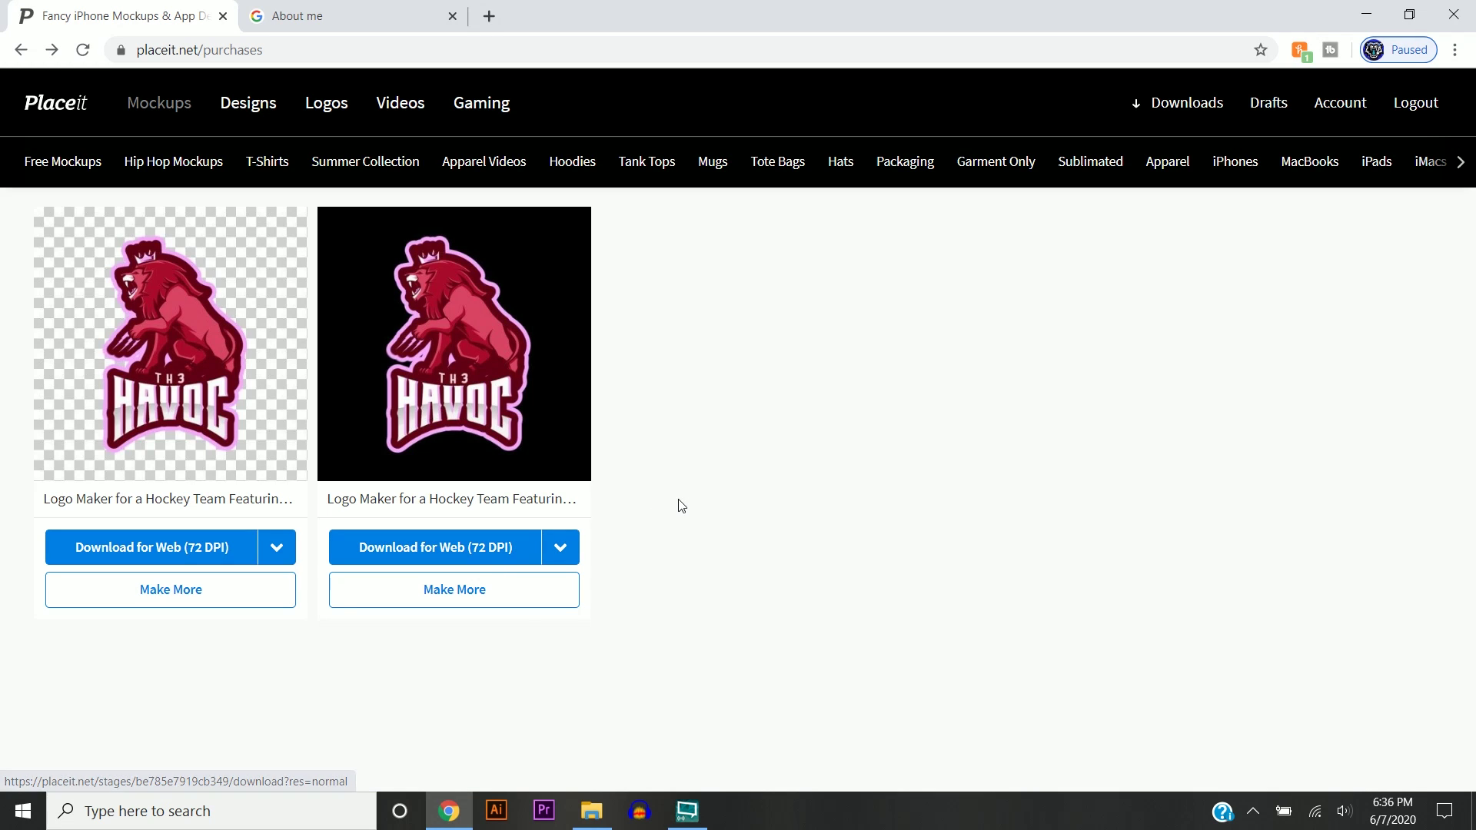
Download the black-background logo at 72 DPI, preview it, and close Photos
{"action": "left_click", "coordinate": [450, 549]}
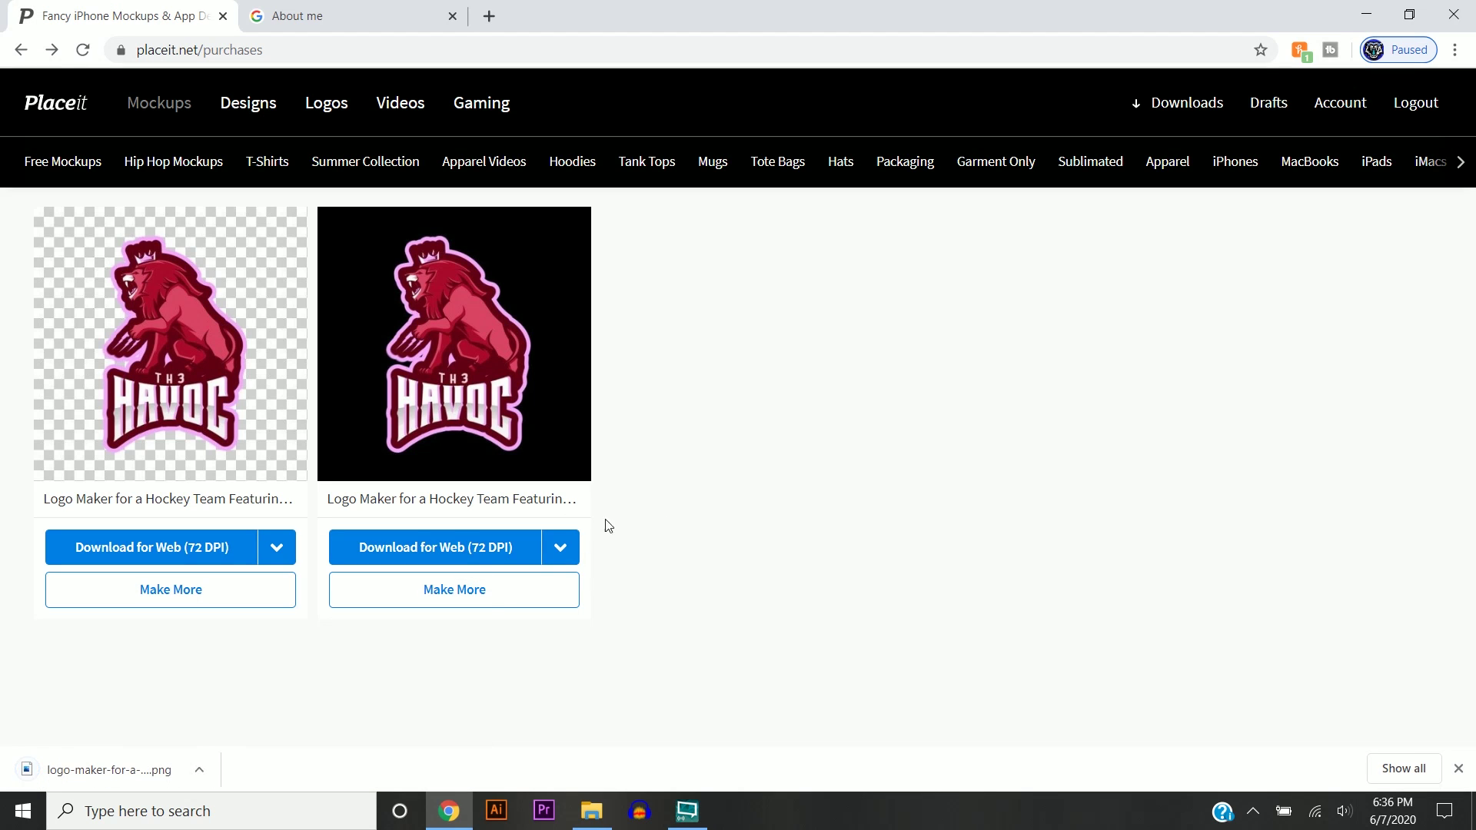
{"action": "left_click", "coordinate": [200, 769]}
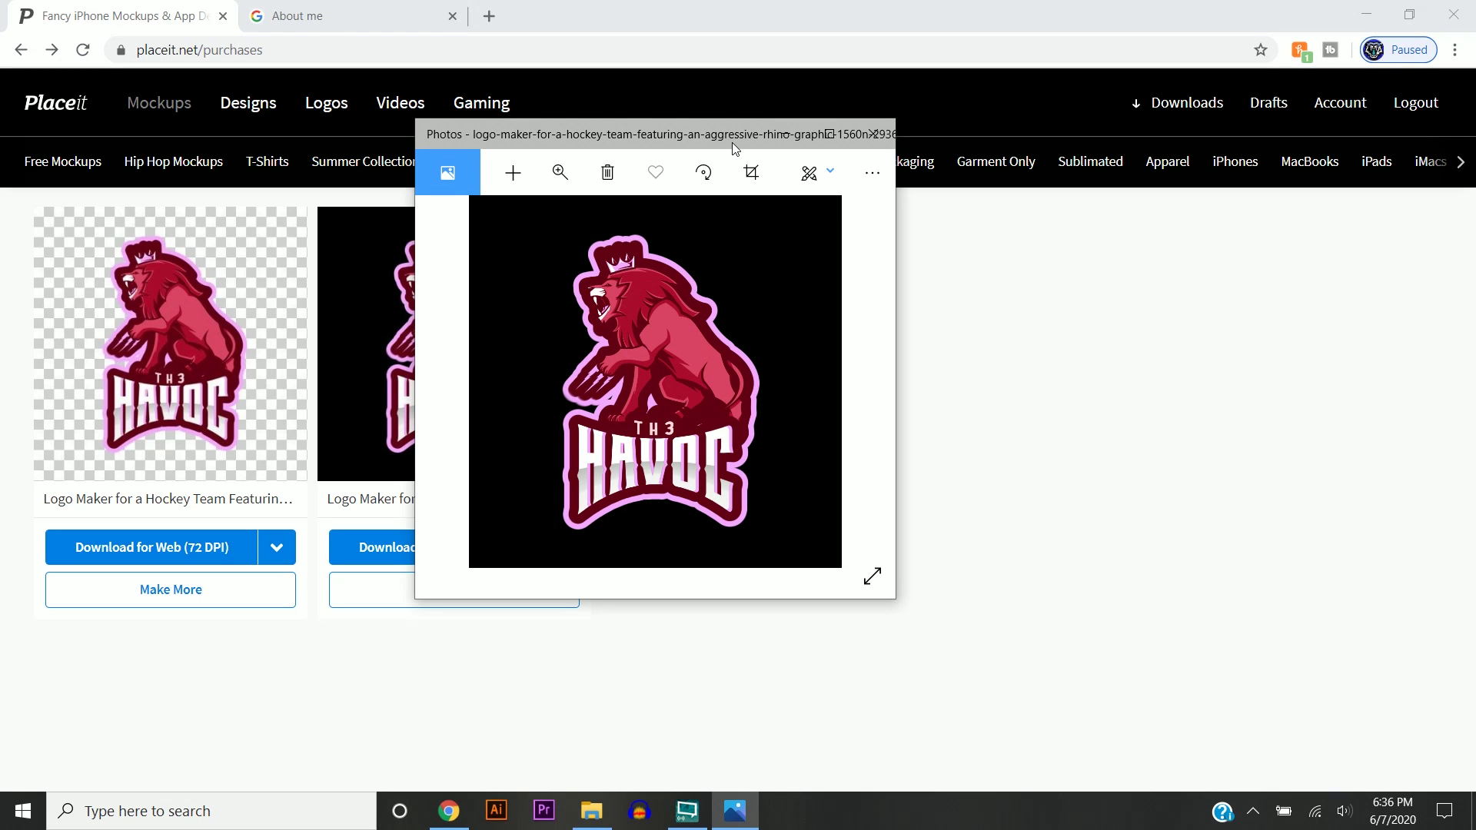
{"action": "left_click", "coordinate": [872, 135]}
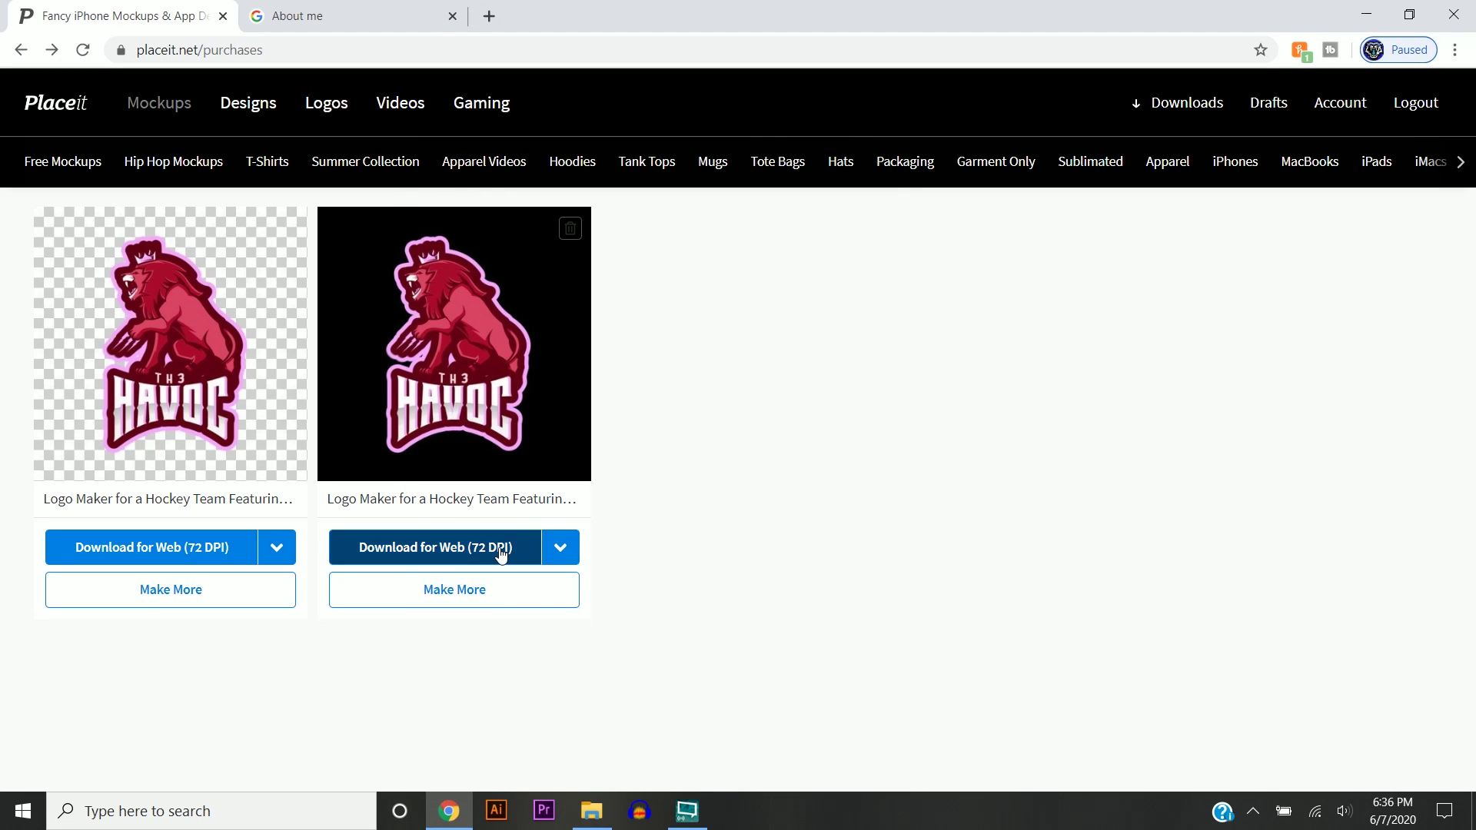
Upload the logo PNG from Downloads as the About me profile photo and confirm it
{"action": "left_click", "coordinate": [360, 23]}
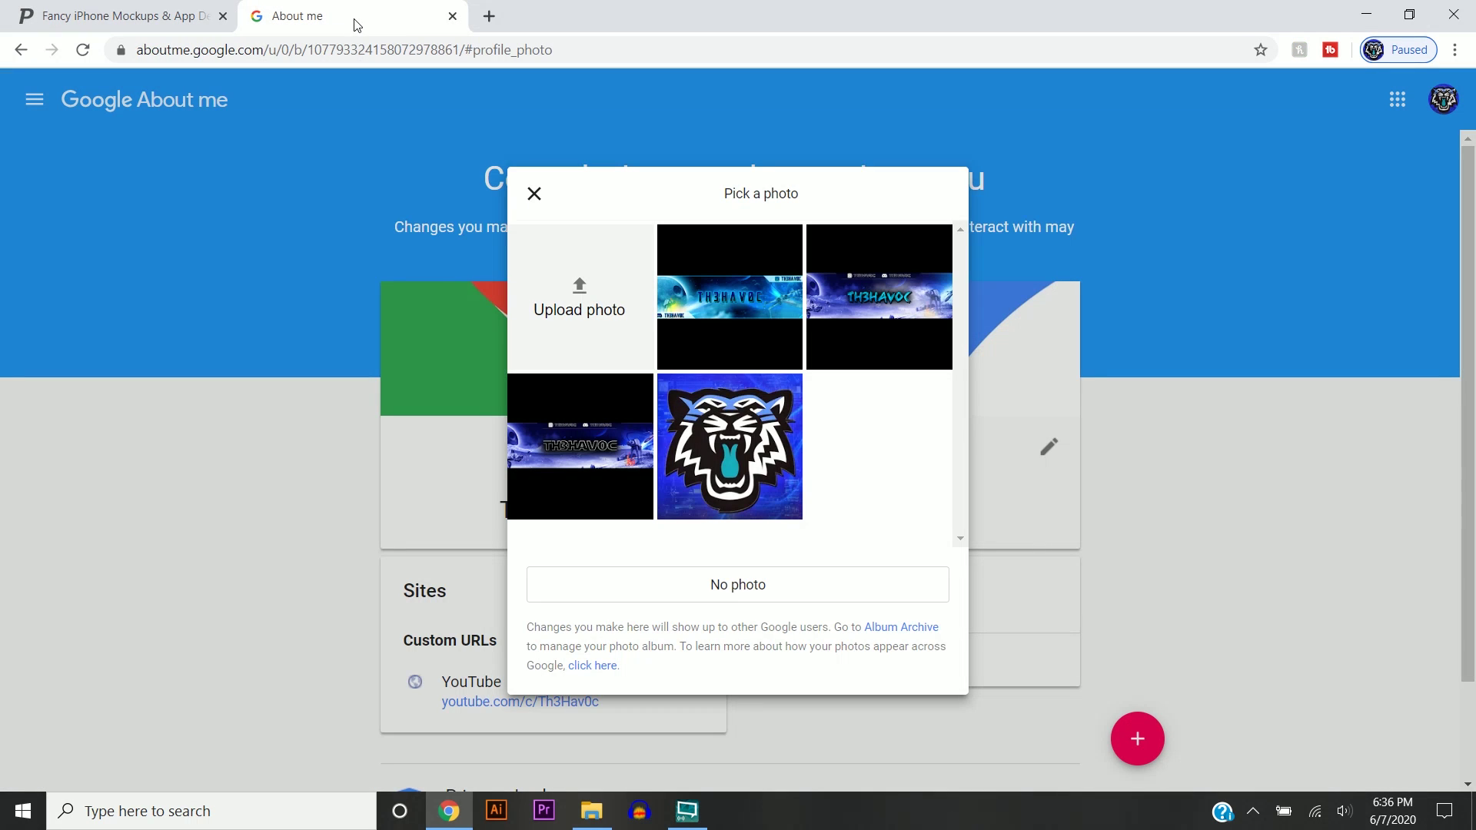
{"action": "left_click", "coordinate": [580, 331]}
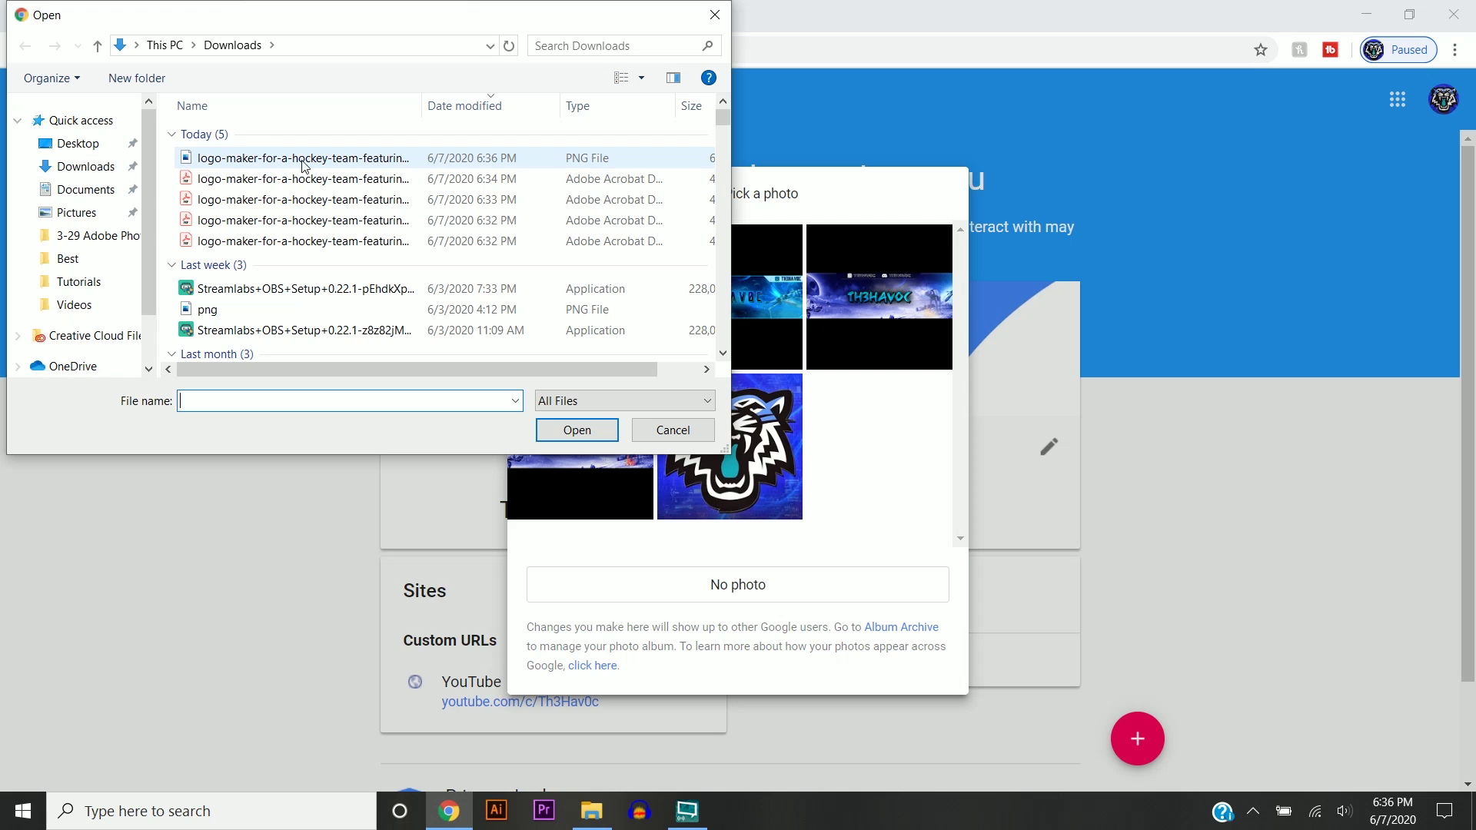
{"action": "left_click", "coordinate": [289, 162]}
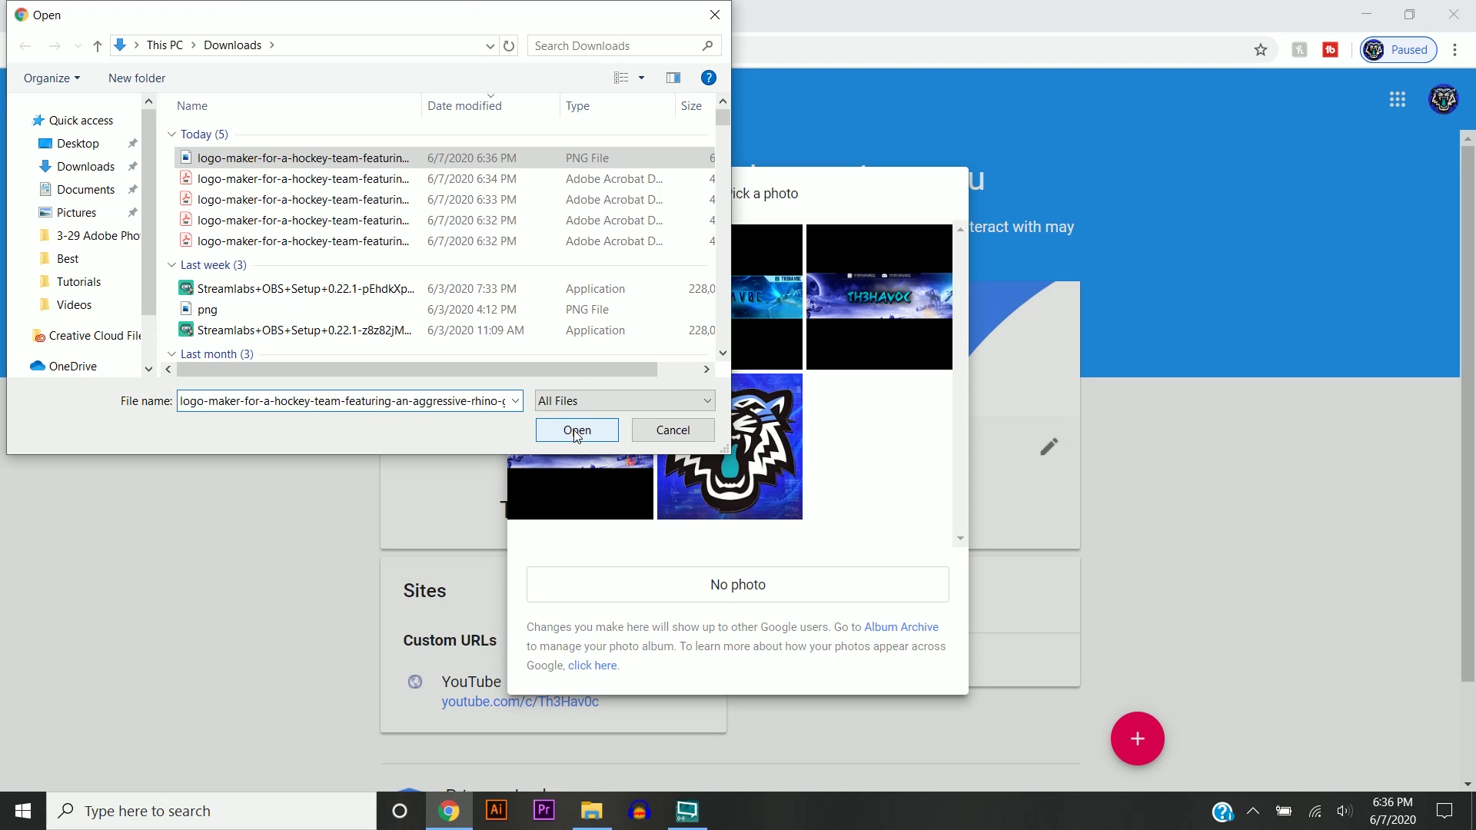
{"action": "left_click", "coordinate": [577, 429]}
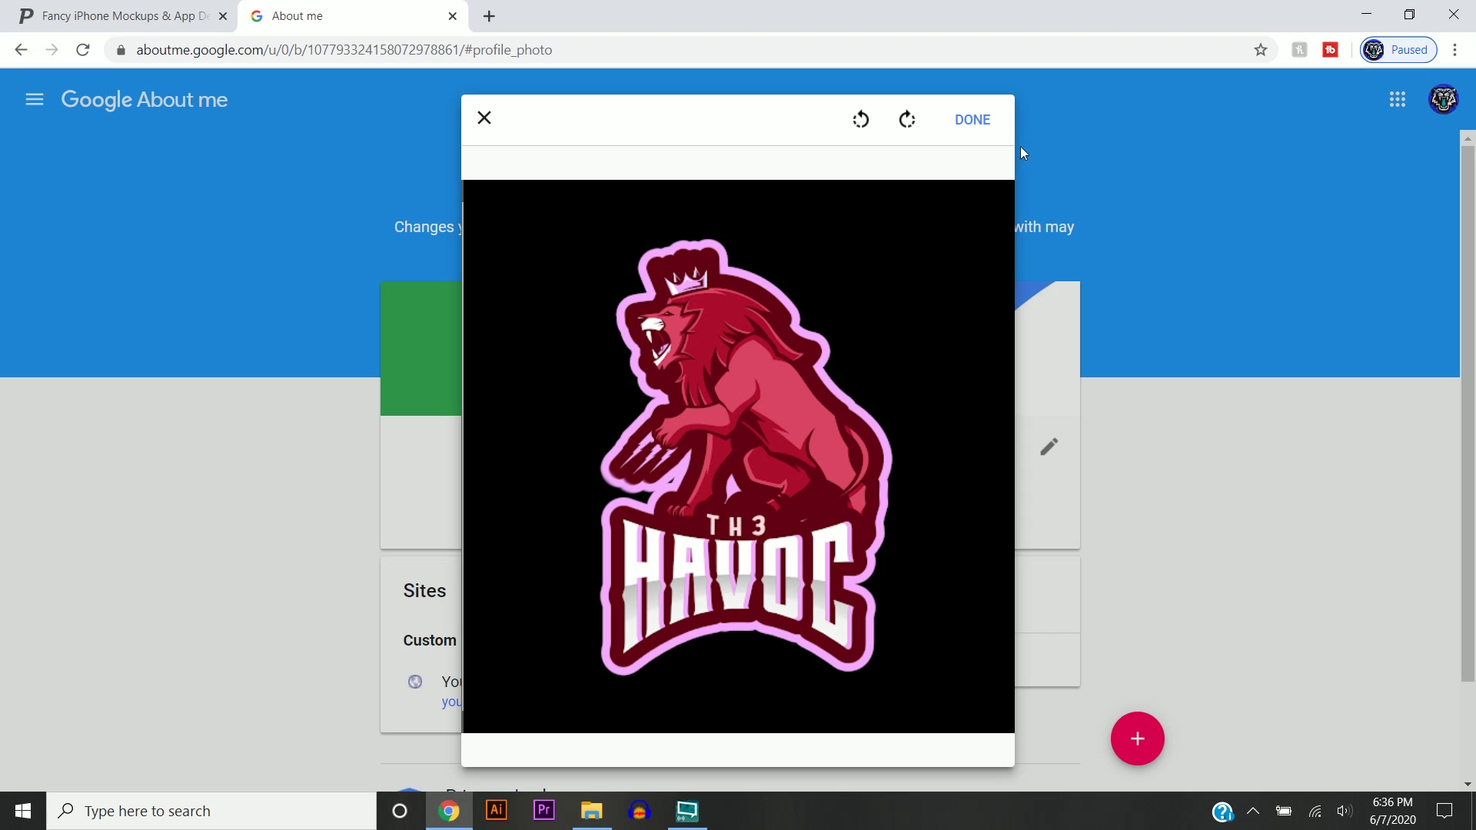
{"action": "left_click", "coordinate": [971, 120]}
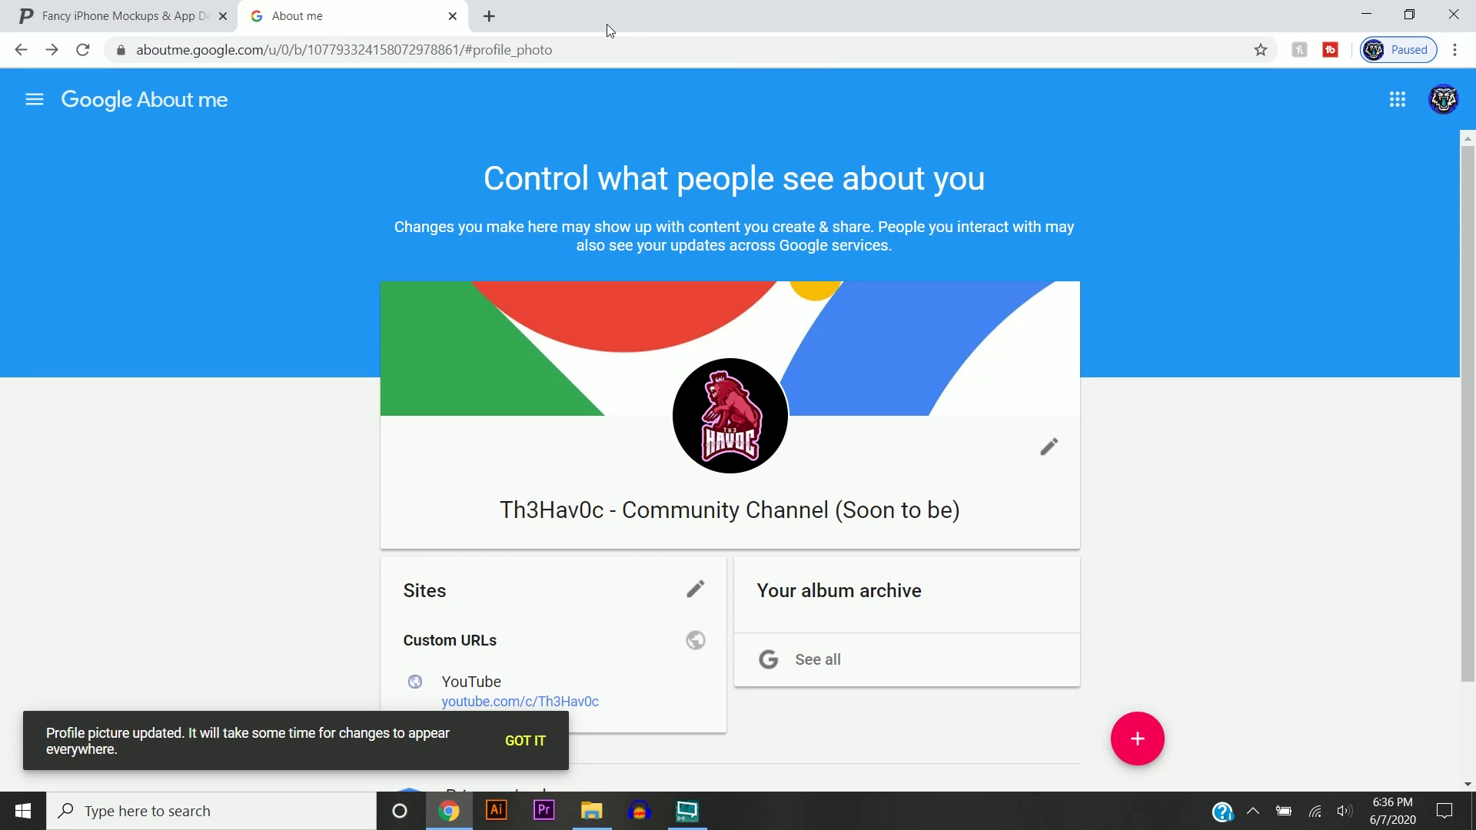
{"action": "left_click", "coordinate": [351, 49]}
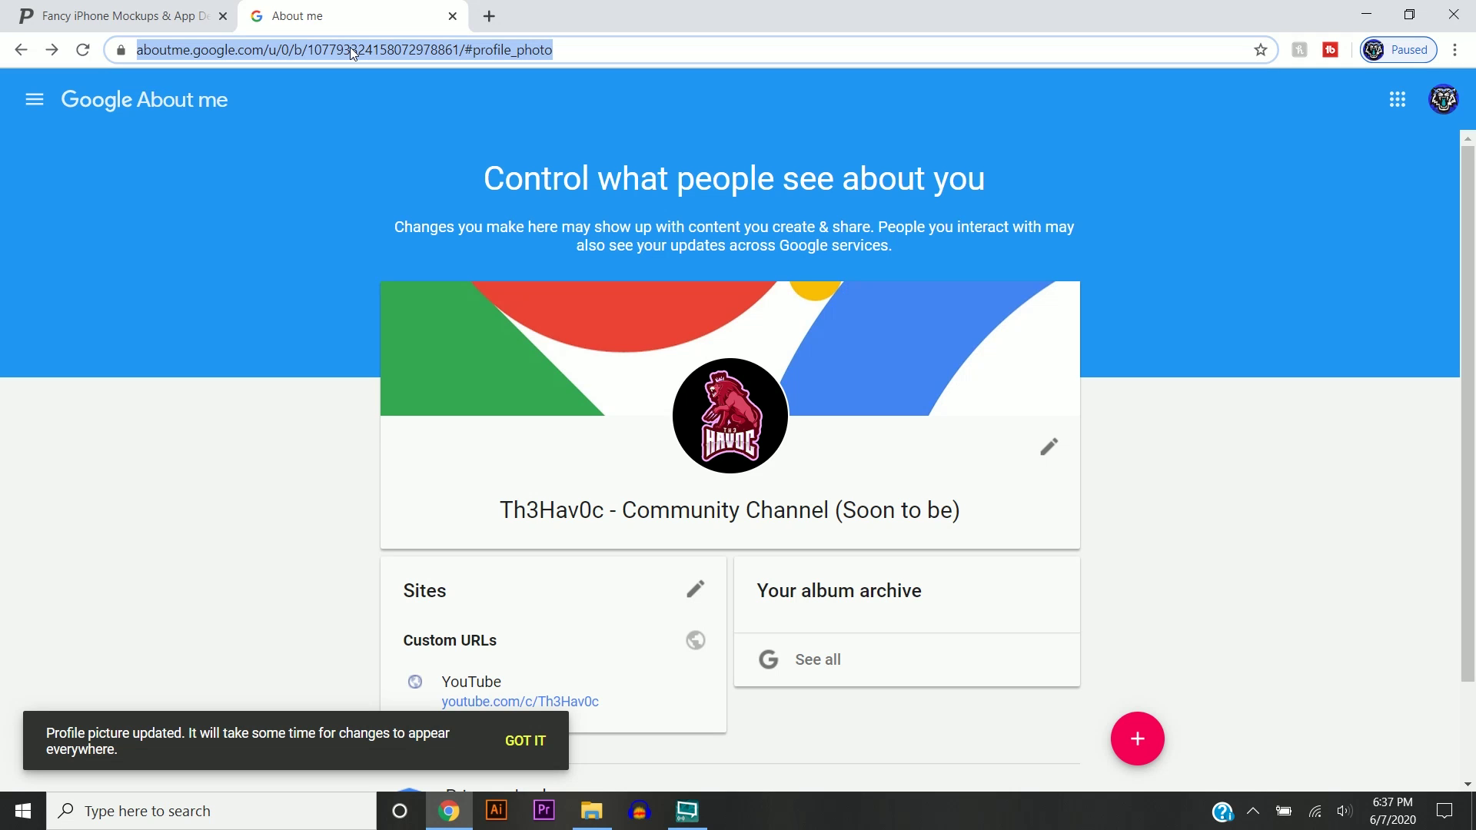